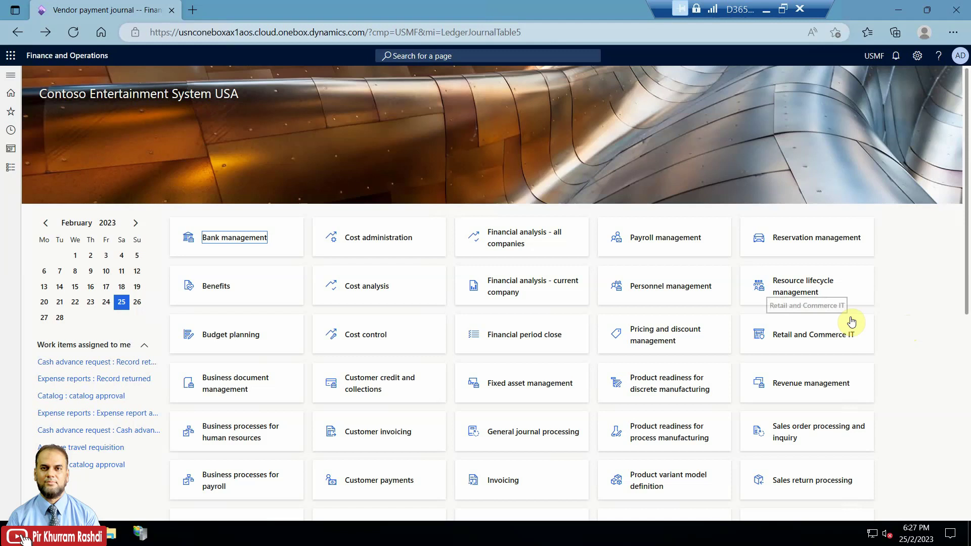
# - Open the vendor payment journals in Accounts payable and view the attachments of journal batch 00468
pyautogui.click(11, 167)
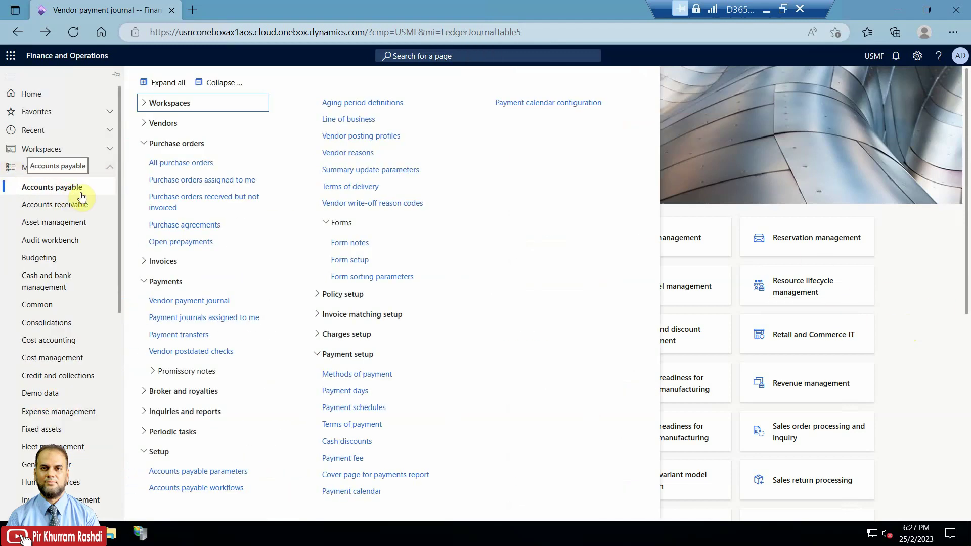
pyautogui.click(207, 301)
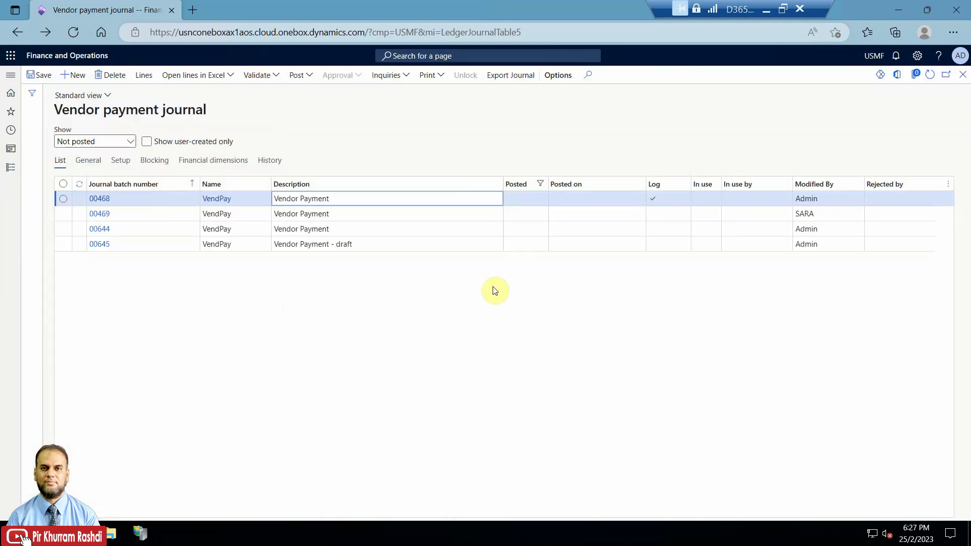
pyautogui.click(915, 77)
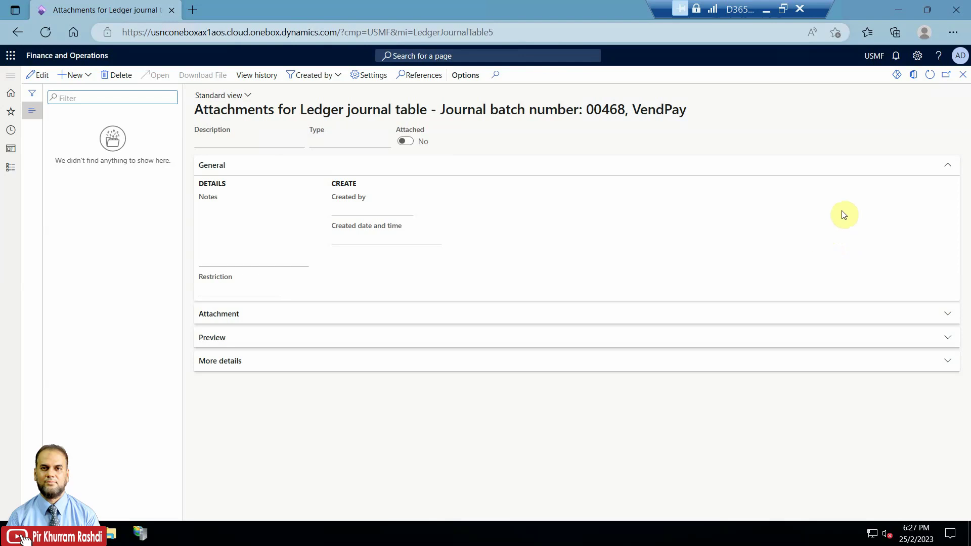
pyautogui.click(963, 74)
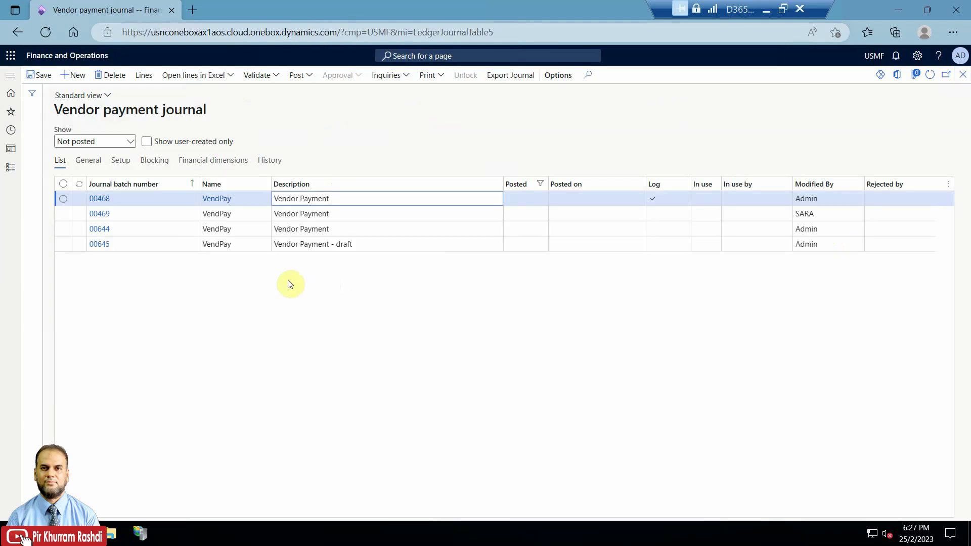
# - Open all purchase orders in Accounts payable and view the attachments of purchase order 000021
pyautogui.click(7, 172)
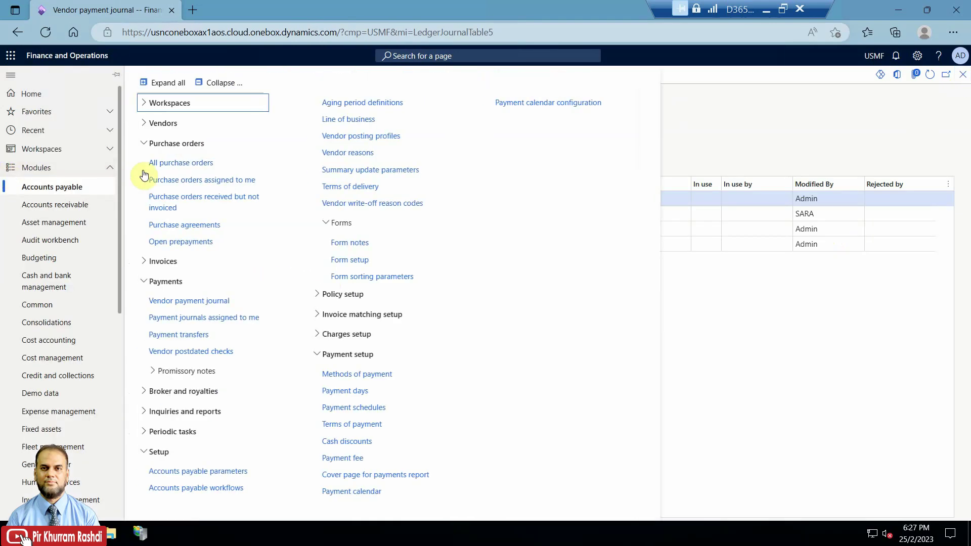
pyautogui.click(168, 163)
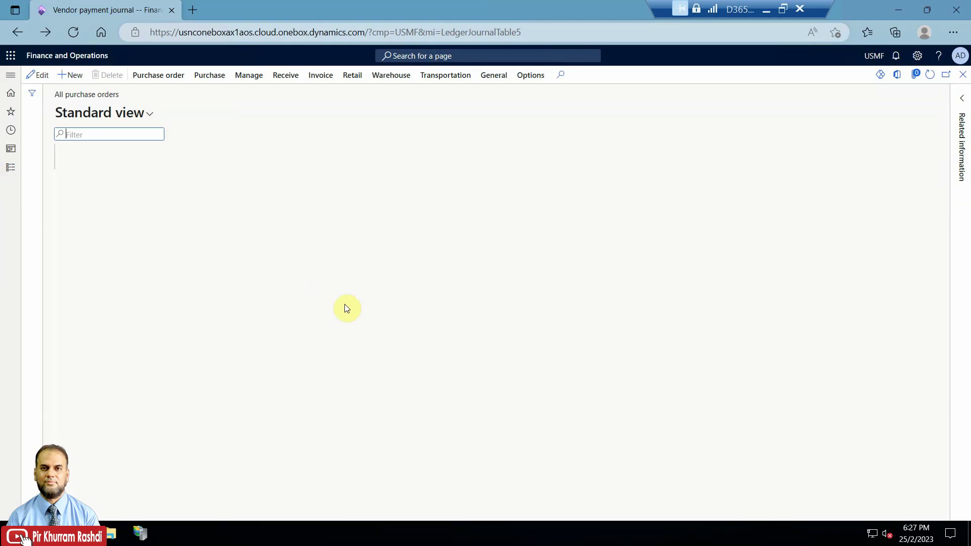
pyautogui.click(395, 307)
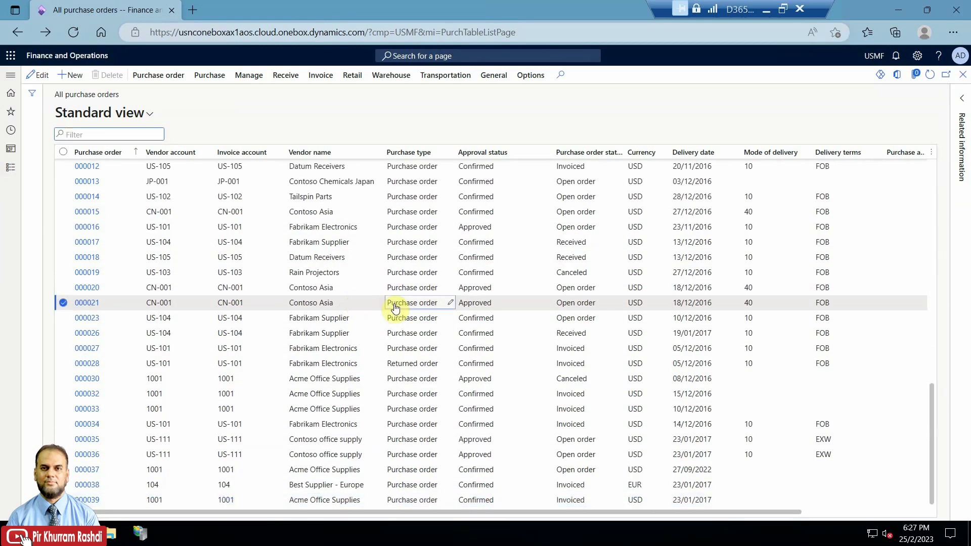
pyautogui.click(915, 77)
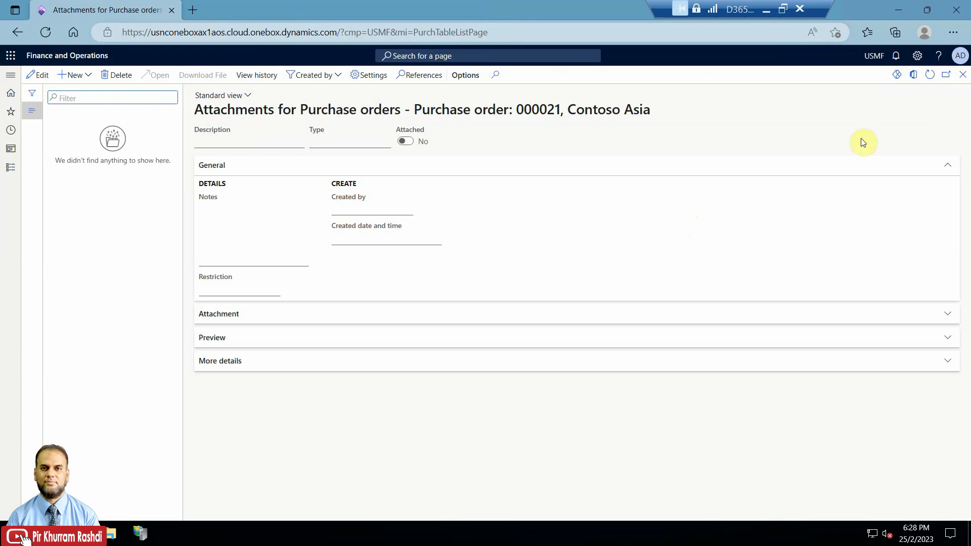
pyautogui.click(962, 74)
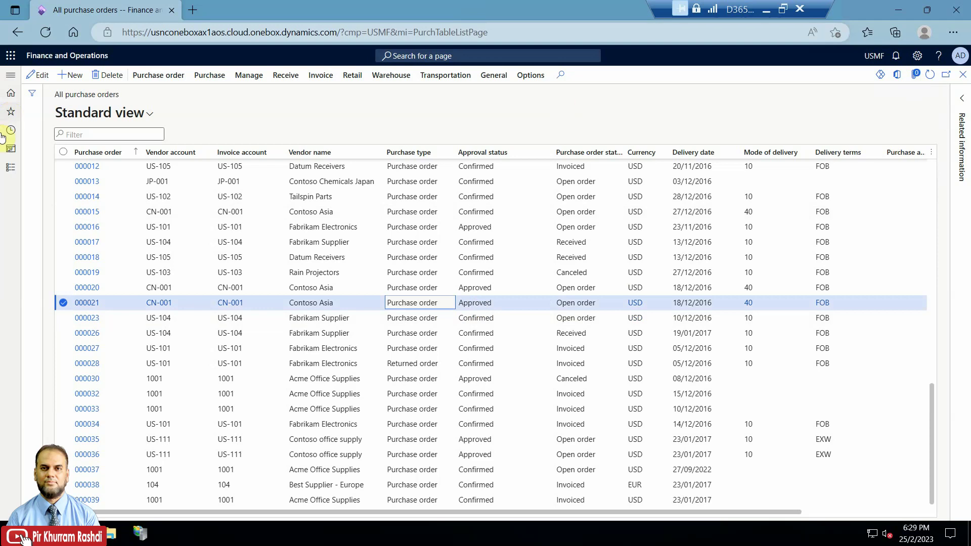
# - Open the document management parameters of the Organization administration module
pyautogui.click(8, 172)
pyautogui.scroll(-5, 25, 321)
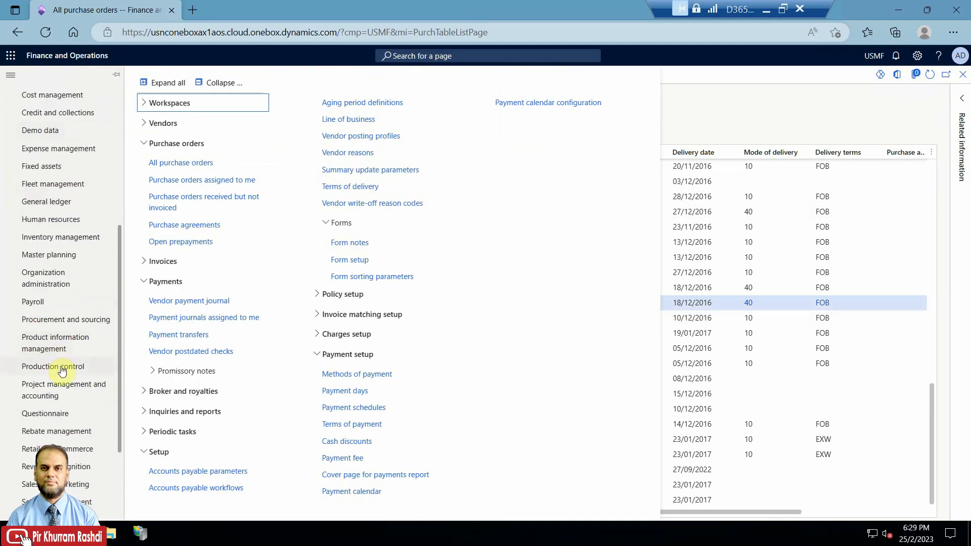
pyautogui.click(67, 281)
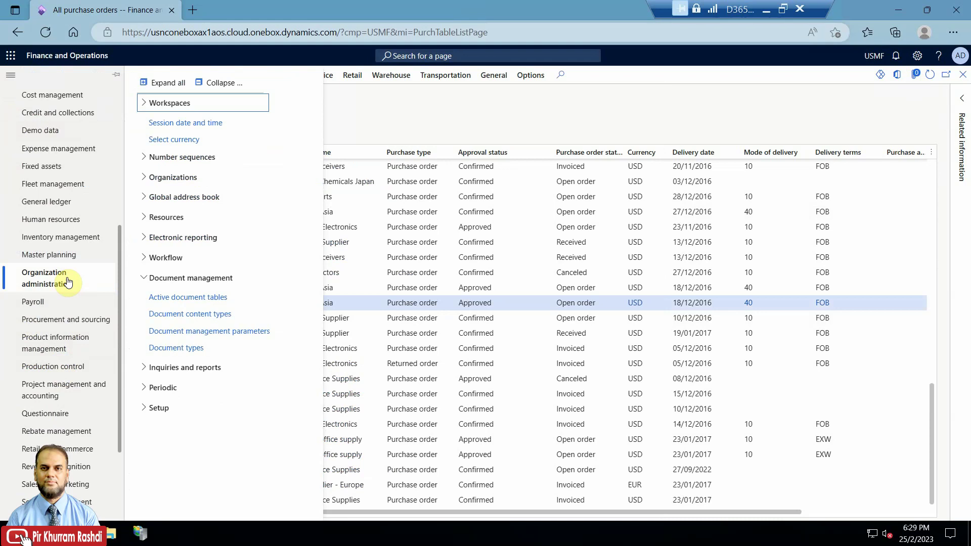
pyautogui.click(217, 83)
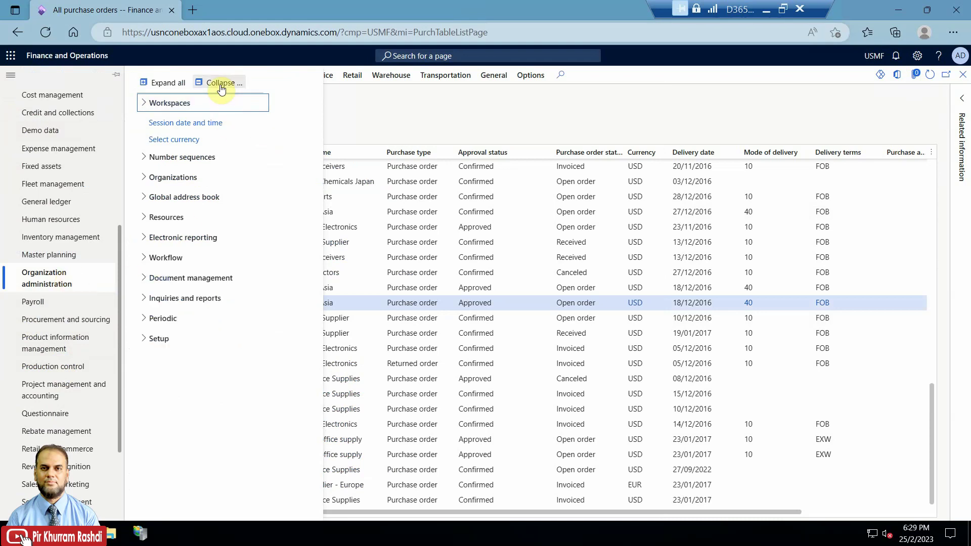
pyautogui.click(206, 278)
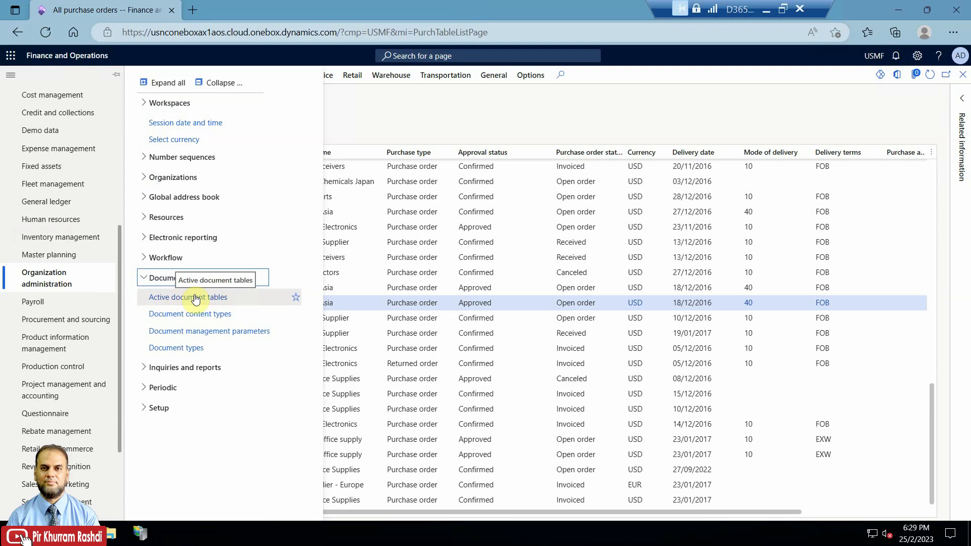
pyautogui.click(241, 334)
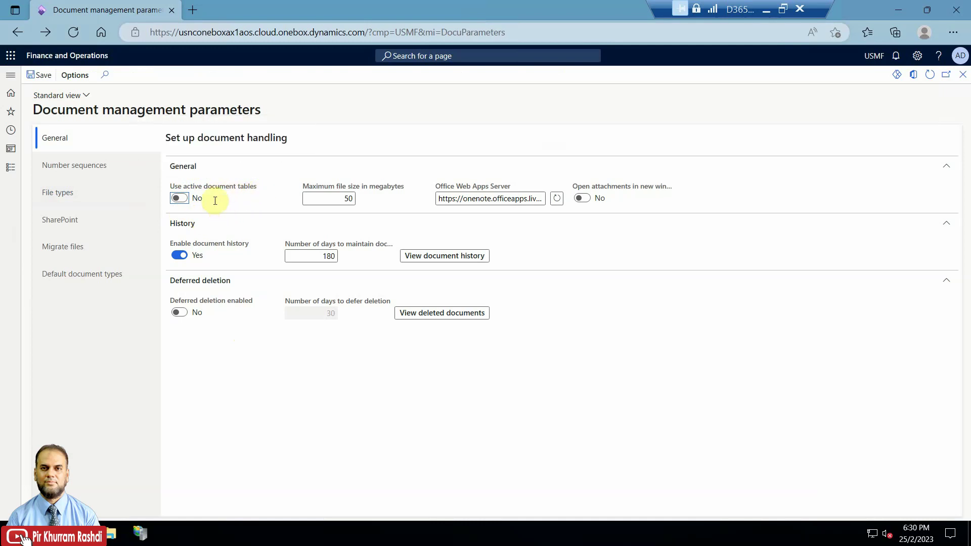
# - Enable Use active document tables in the general document handling settings and save the parameters
pyautogui.moveTo(213, 192)
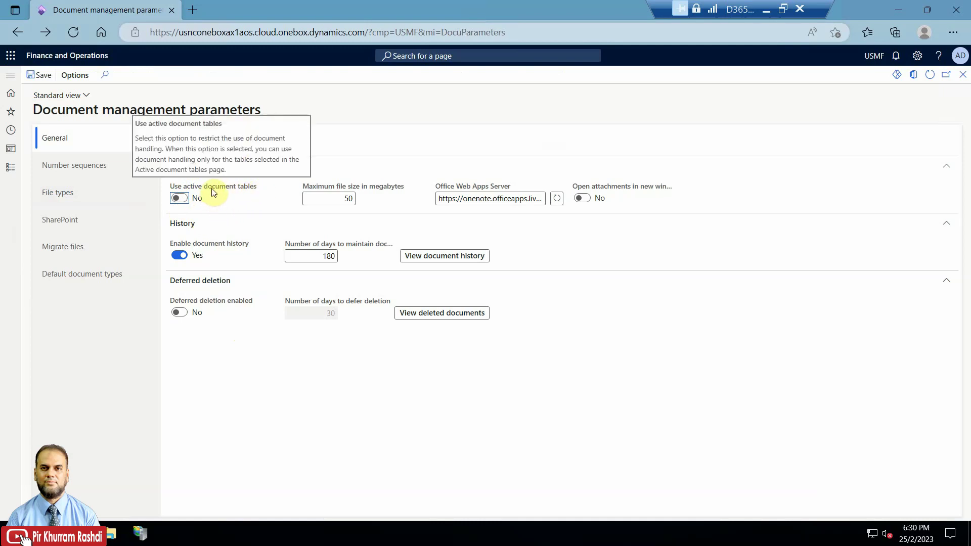
pyautogui.click(184, 200)
pyautogui.click(180, 201)
pyautogui.moveTo(246, 190)
pyautogui.click(42, 75)
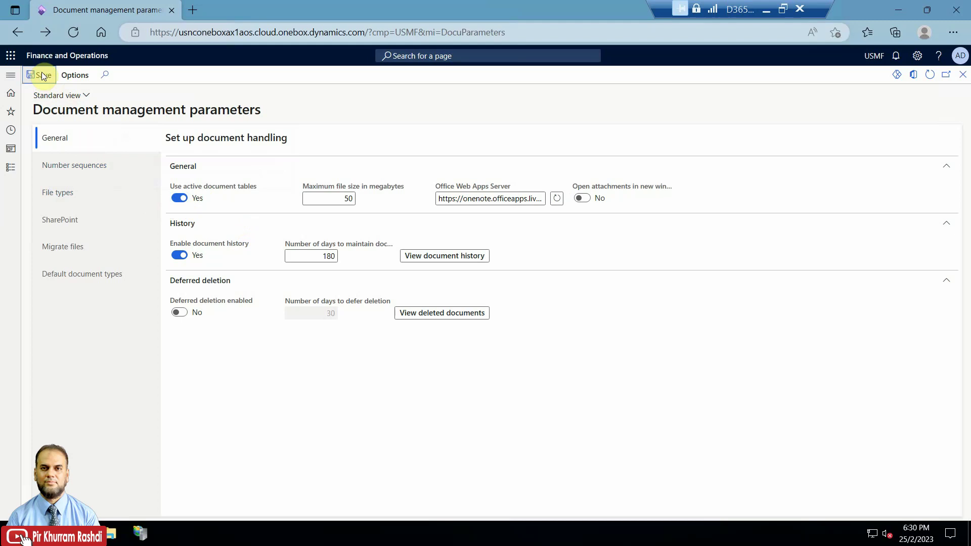
# - Return to all purchase orders and open the attachments of purchase order 000020
pyautogui.click(11, 167)
pyautogui.click(52, 187)
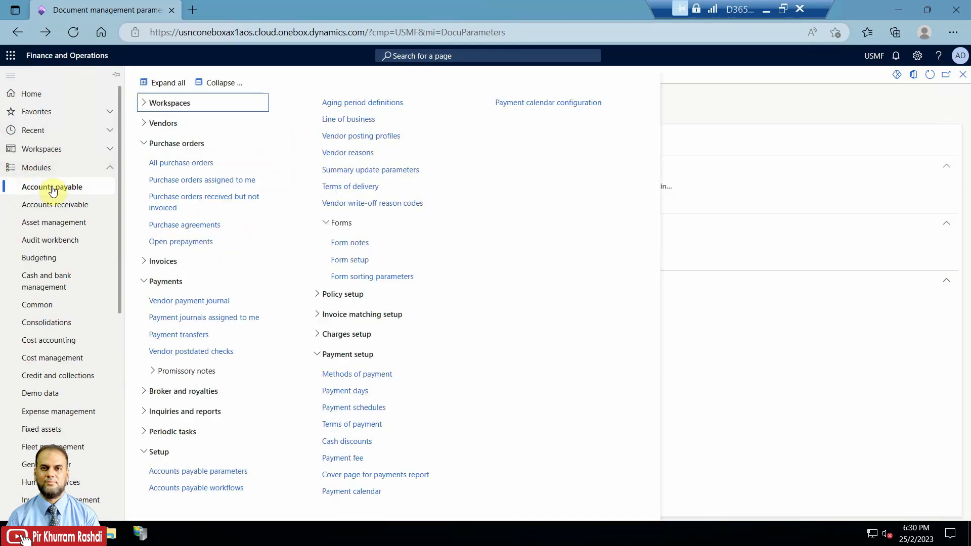
pyautogui.click(169, 162)
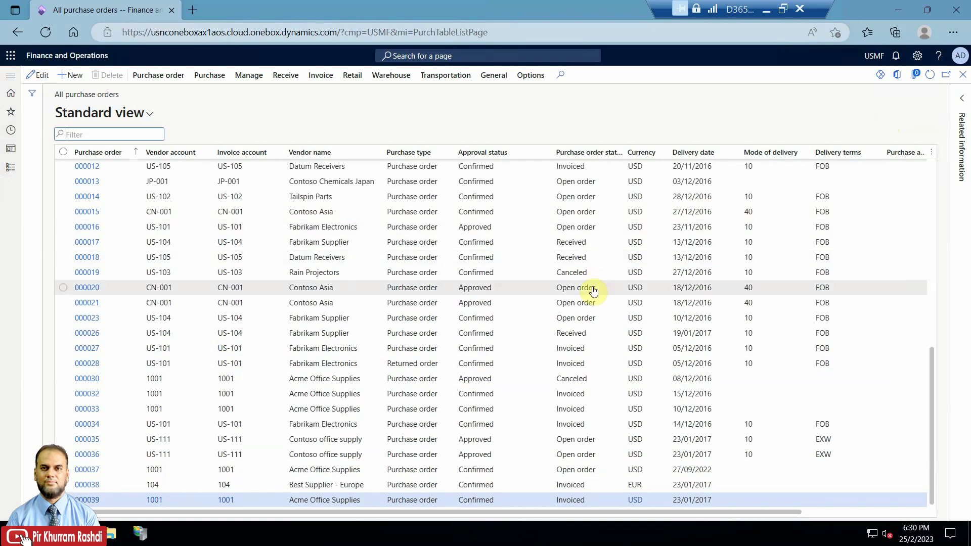
pyautogui.click(593, 289)
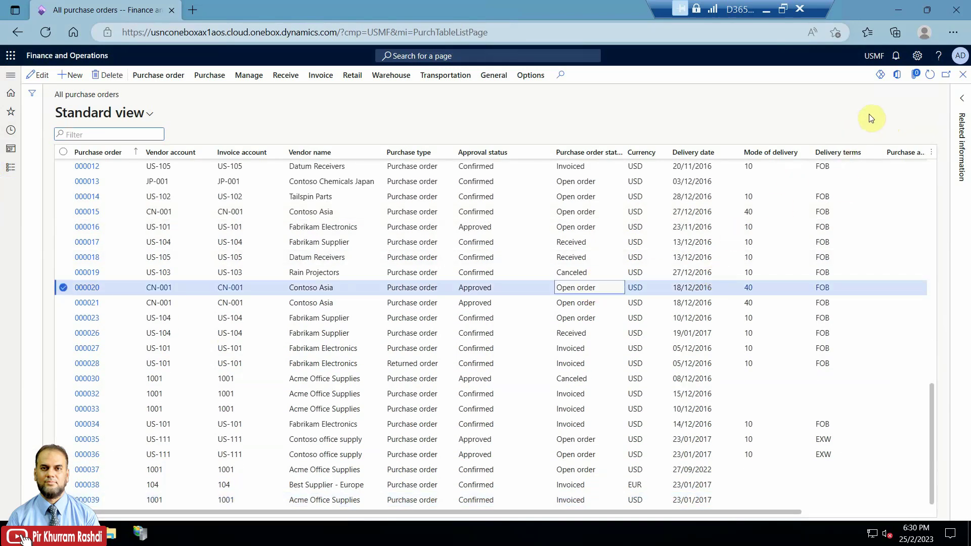
pyautogui.click(915, 75)
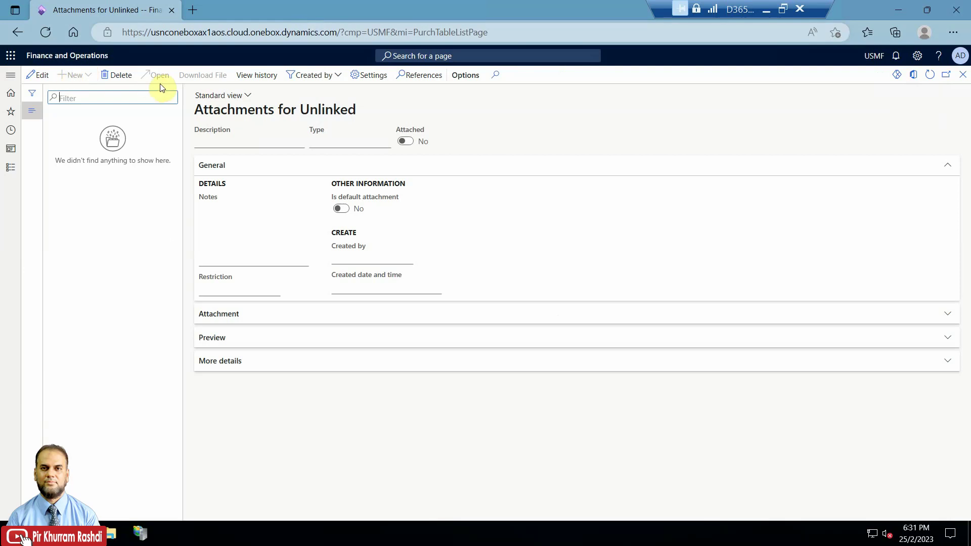
# - Reopen the document management parameters under Organization administration and set Use active document tables back to No
pyautogui.click(11, 170)
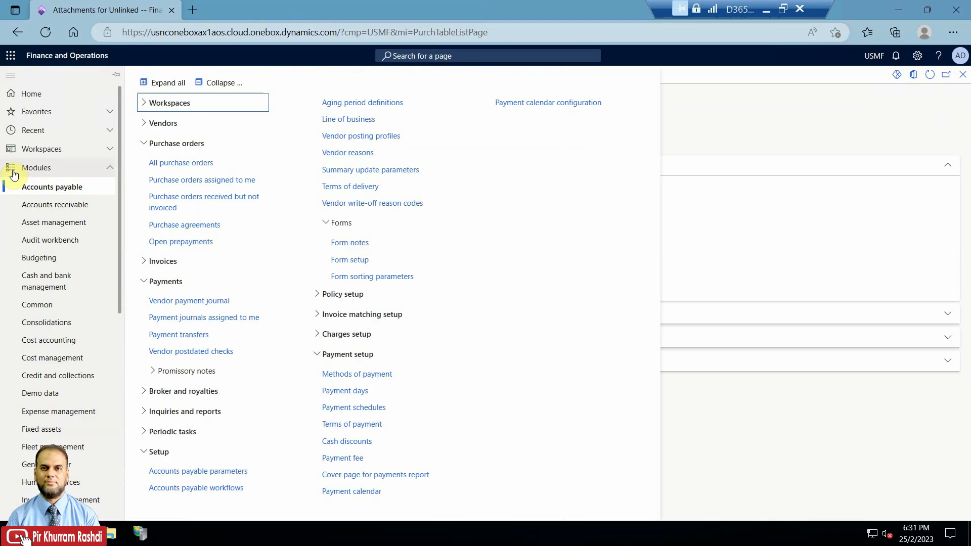
pyautogui.scroll(-7, 65, 303)
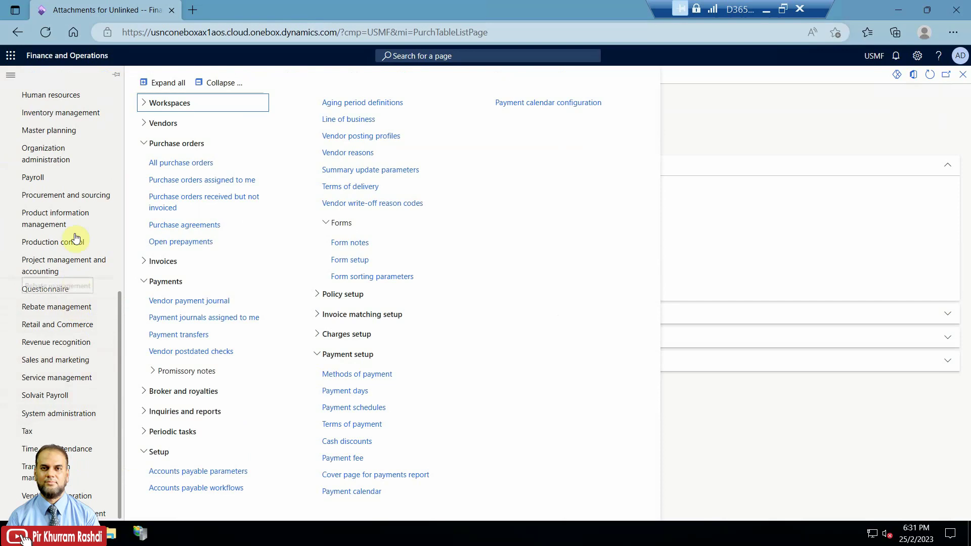
pyautogui.click(68, 158)
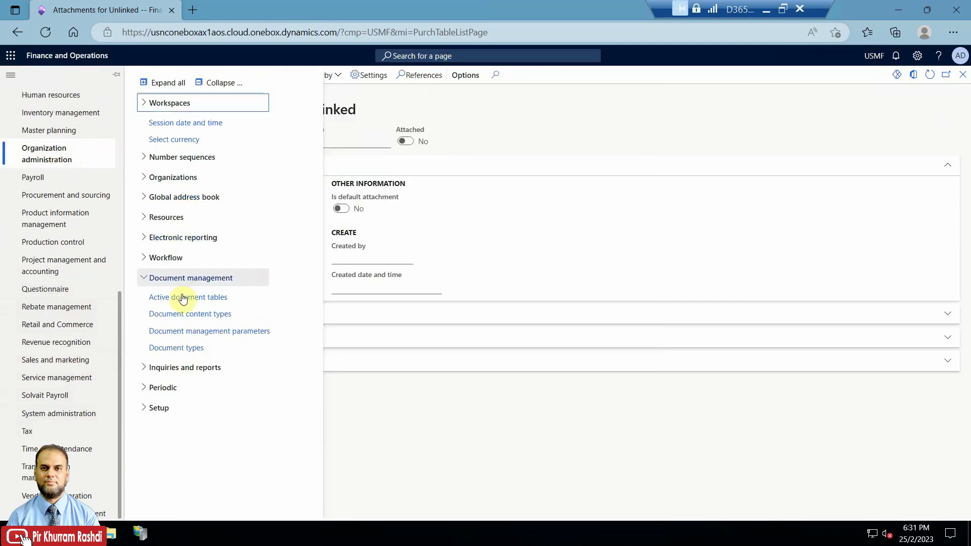
pyautogui.click(178, 331)
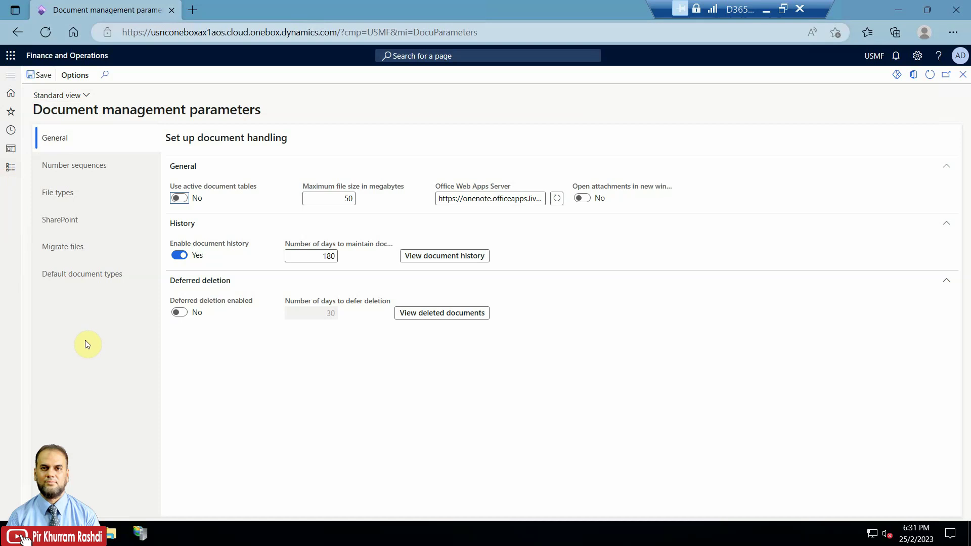
# - Open the vendor payment journals in Accounts payable and select the draft journal 00645
pyautogui.click(11, 173)
pyautogui.click(31, 189)
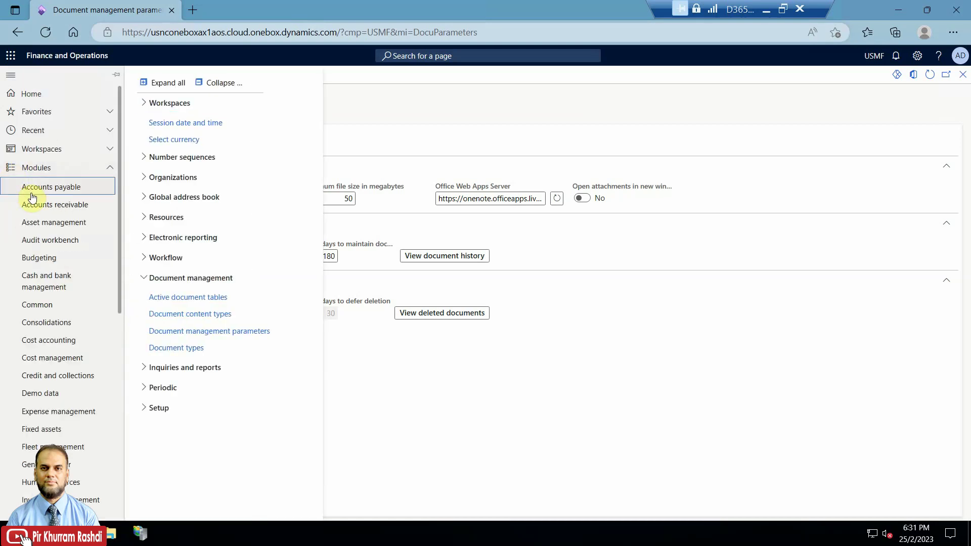
pyautogui.click(209, 301)
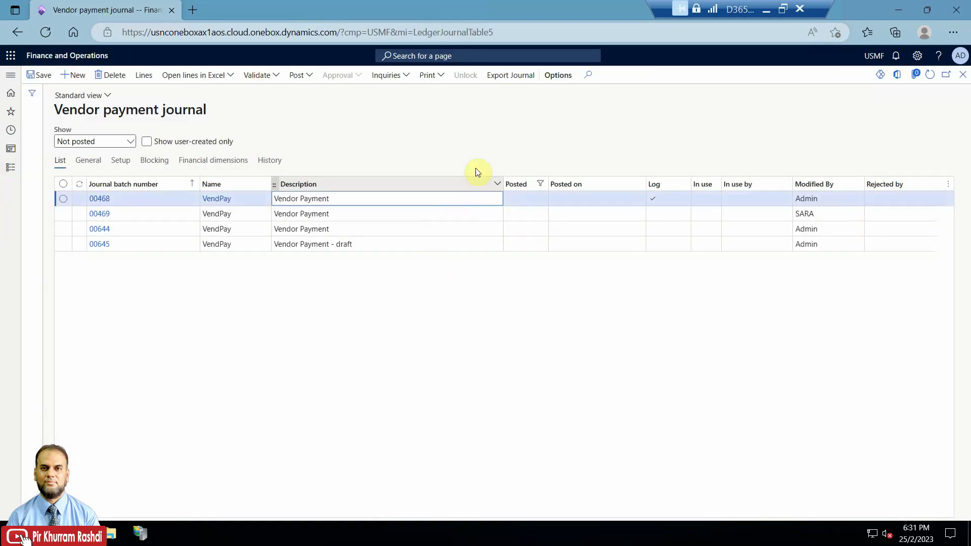
pyautogui.click(411, 208)
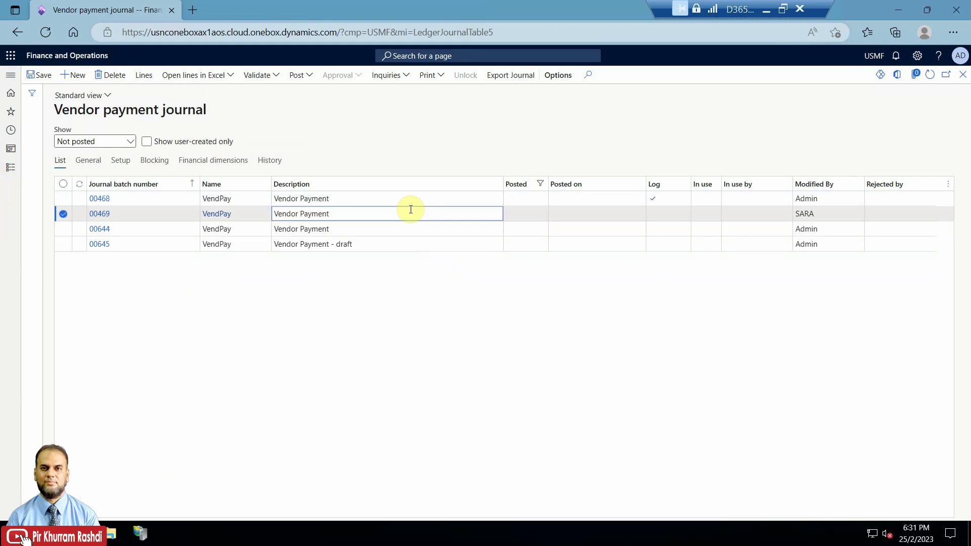
pyautogui.click(381, 227)
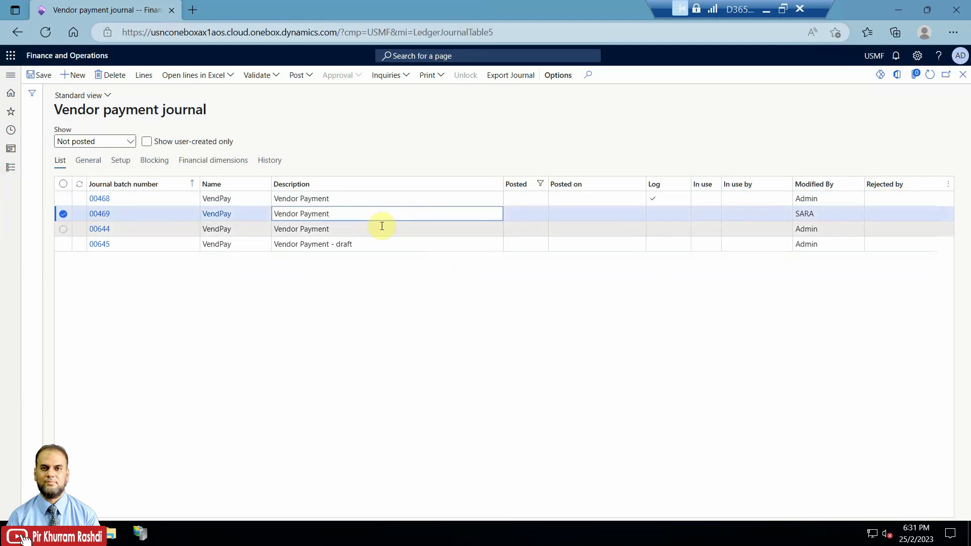
pyautogui.click(373, 211)
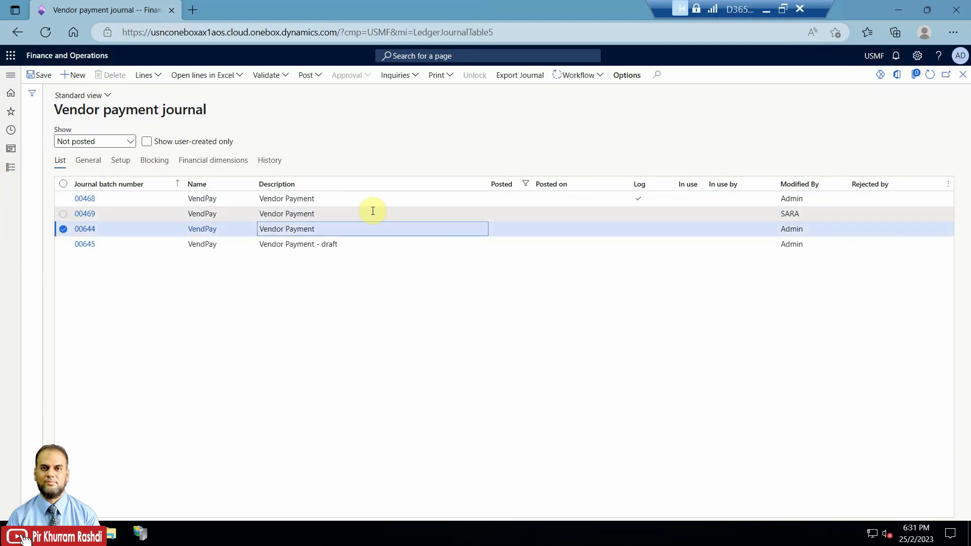
pyautogui.click(362, 244)
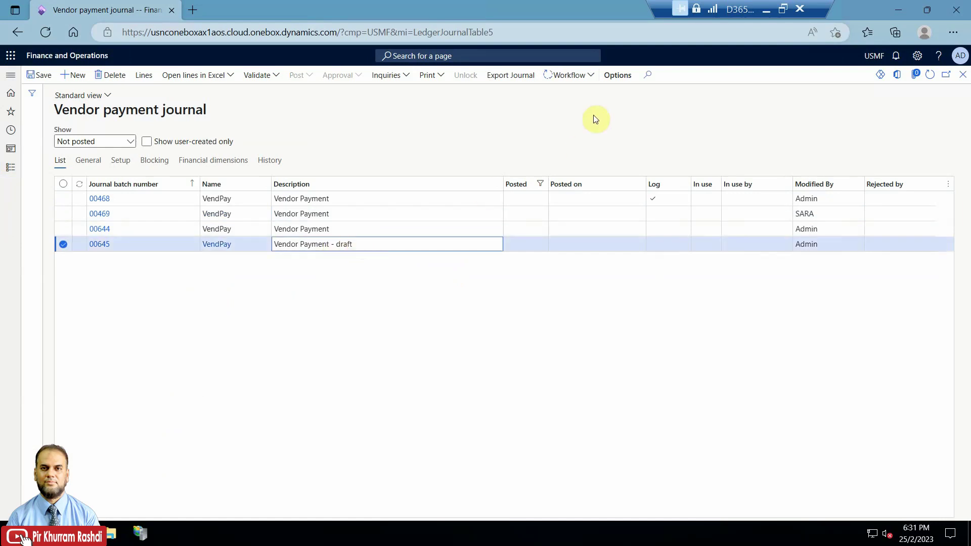
# - Check the workflow options for vendor payment journals 00645 and 00644
pyautogui.click(589, 81)
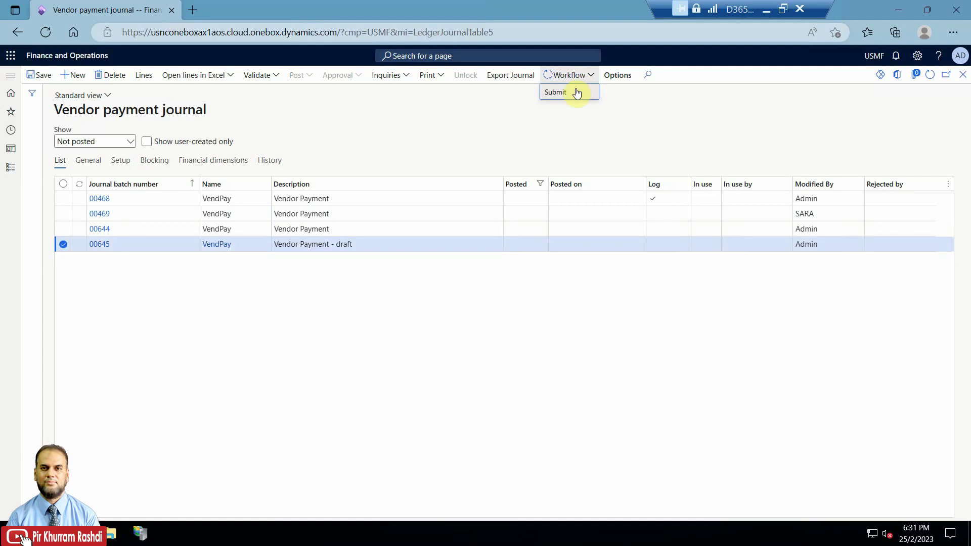
pyautogui.click(574, 95)
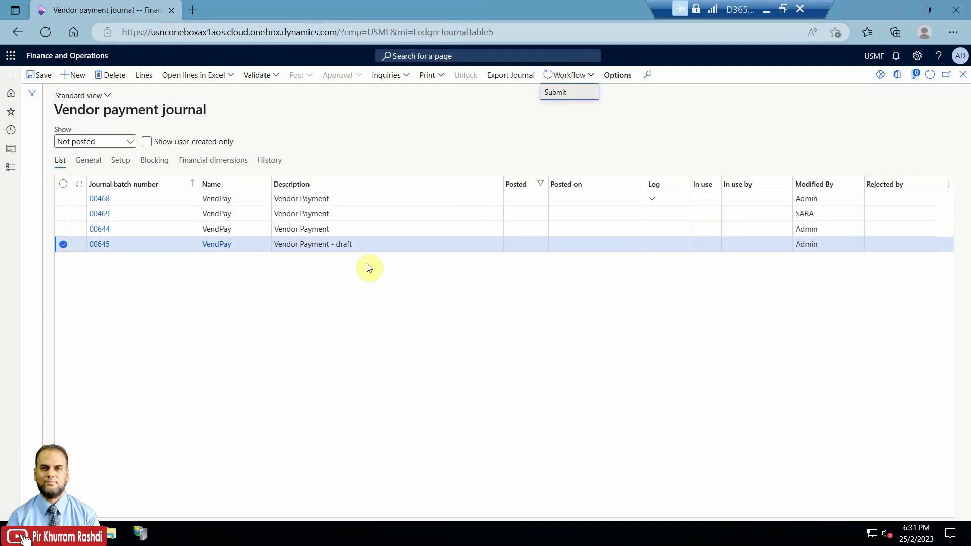
pyautogui.click(353, 230)
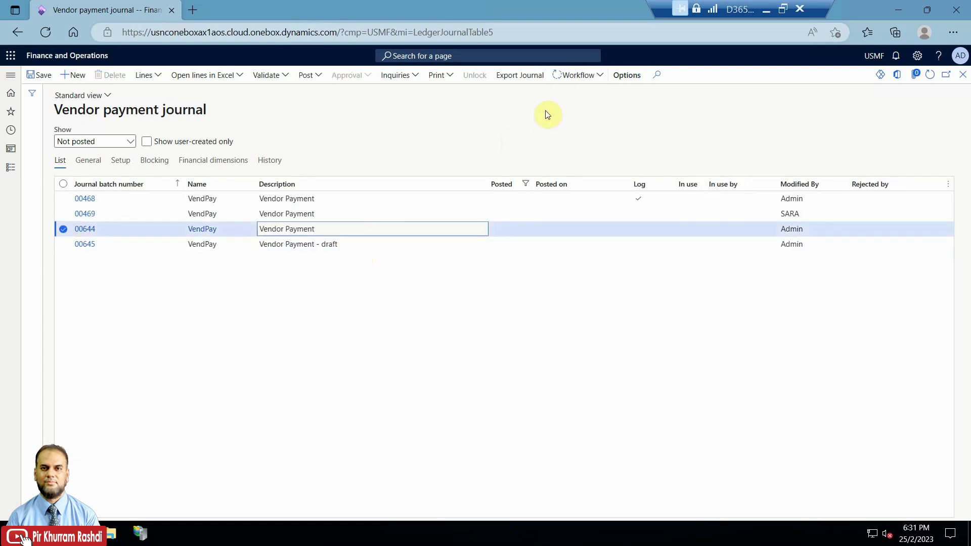
pyautogui.click(581, 76)
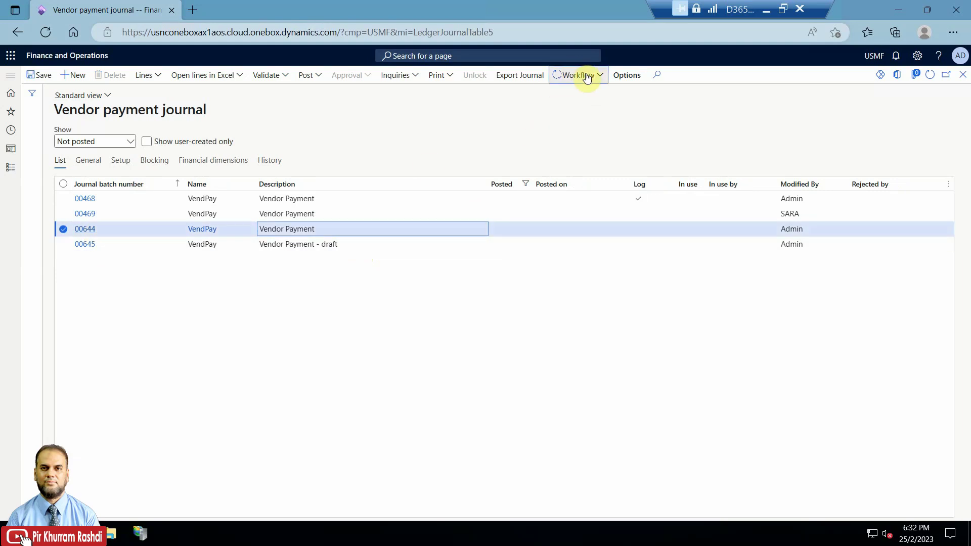
pyautogui.click(581, 93)
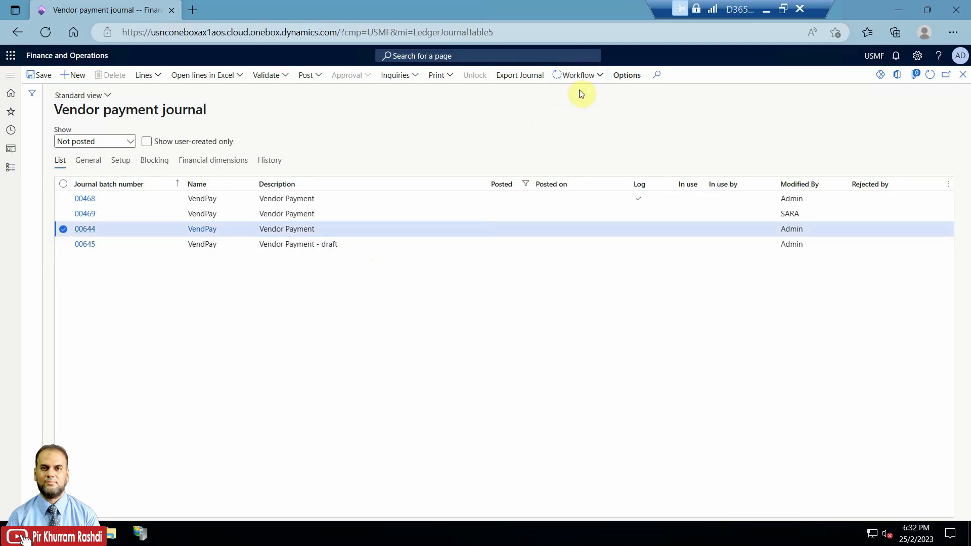
# - Review the tracking details in the workflow history of vendor payment journal 00644, then return to the journal list
pyautogui.scroll(-2, 589, 414)
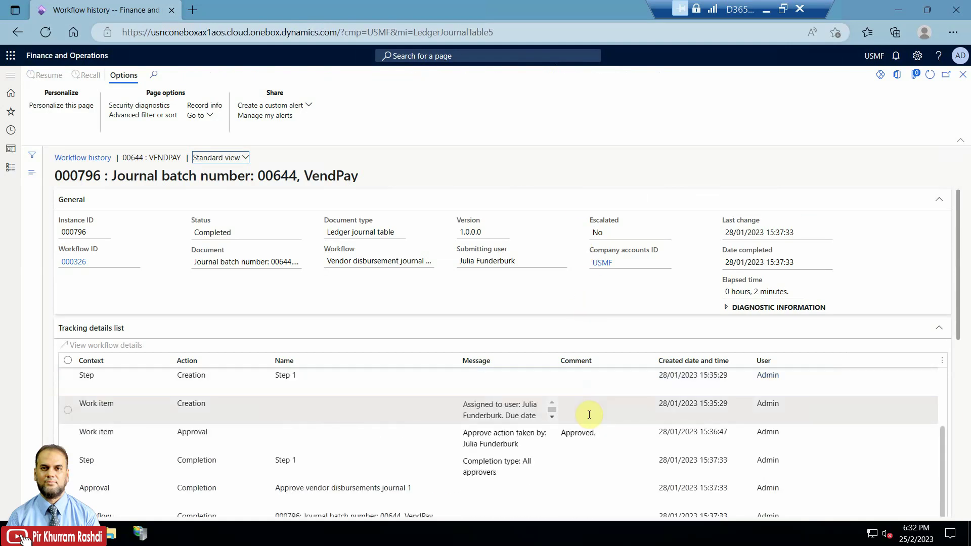
pyautogui.scroll(-3, 954, 330)
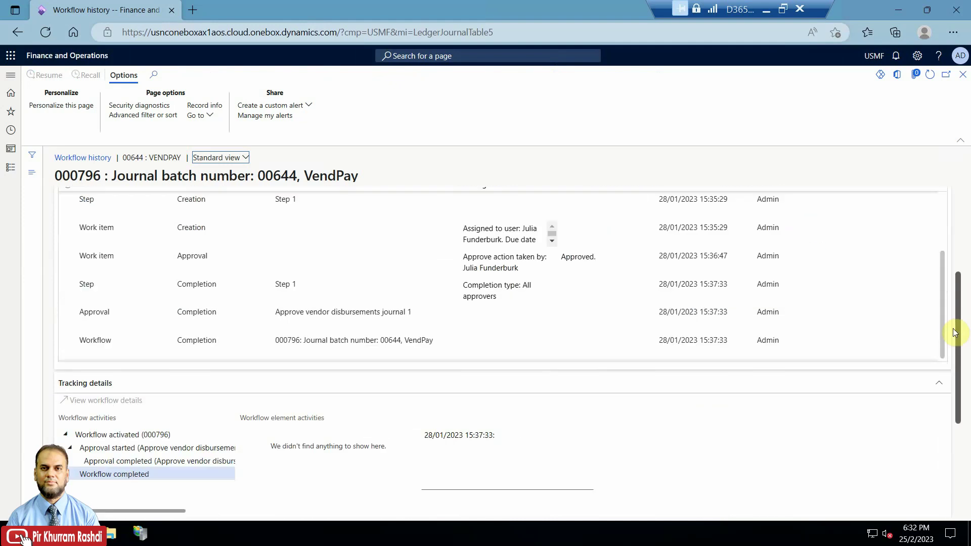
pyautogui.scroll(1, 951, 332)
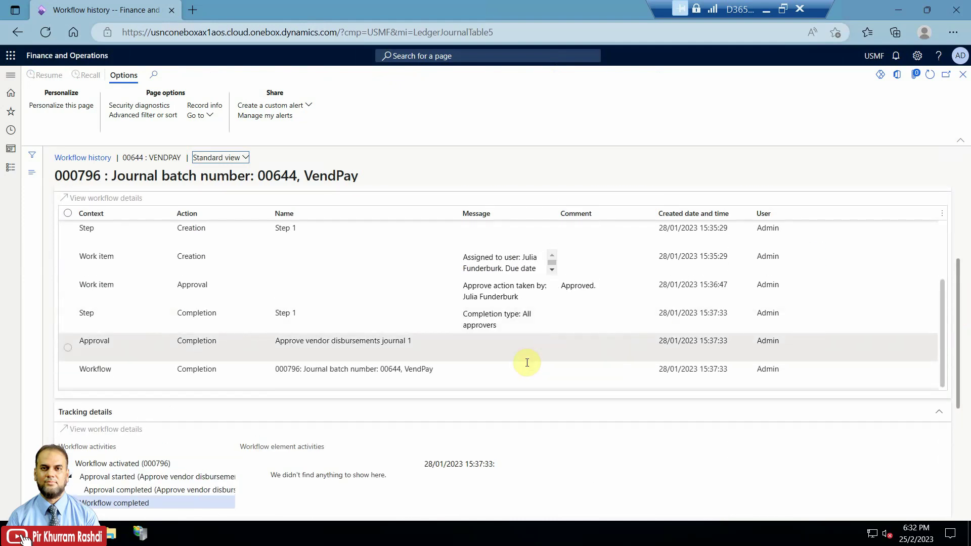
pyautogui.click(962, 75)
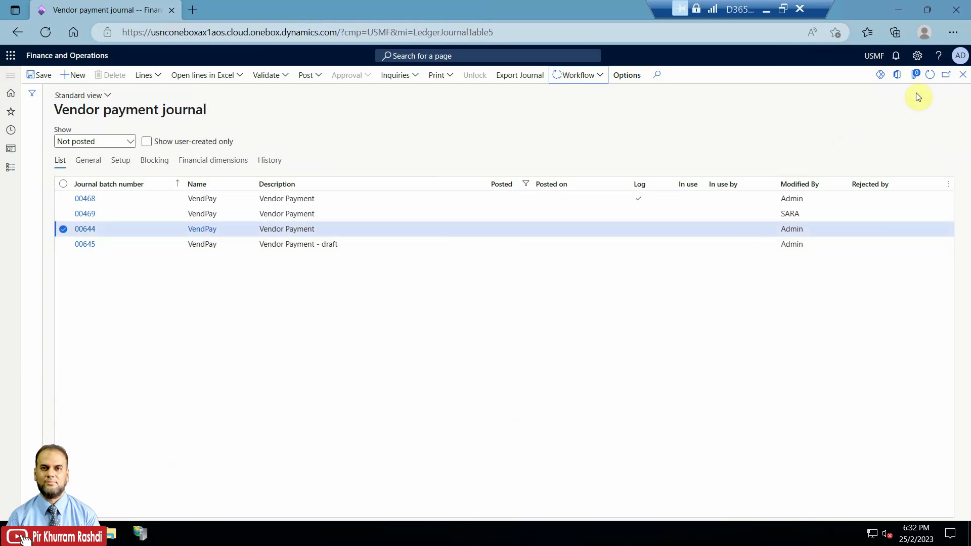
# - Insert the Workflow approval status column into the vendor payment journal list and place it just before the Log column
pyautogui.rightClick(469, 187)
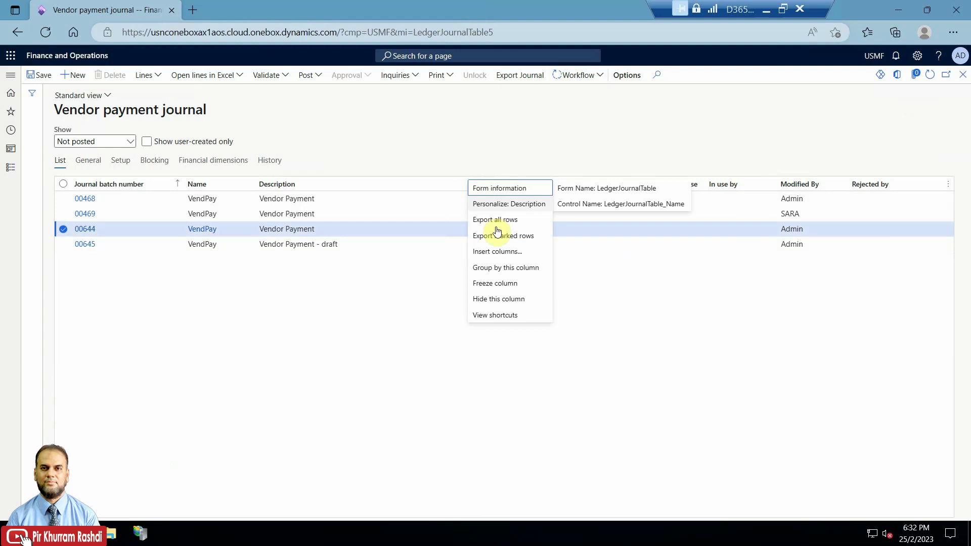
pyautogui.click(495, 254)
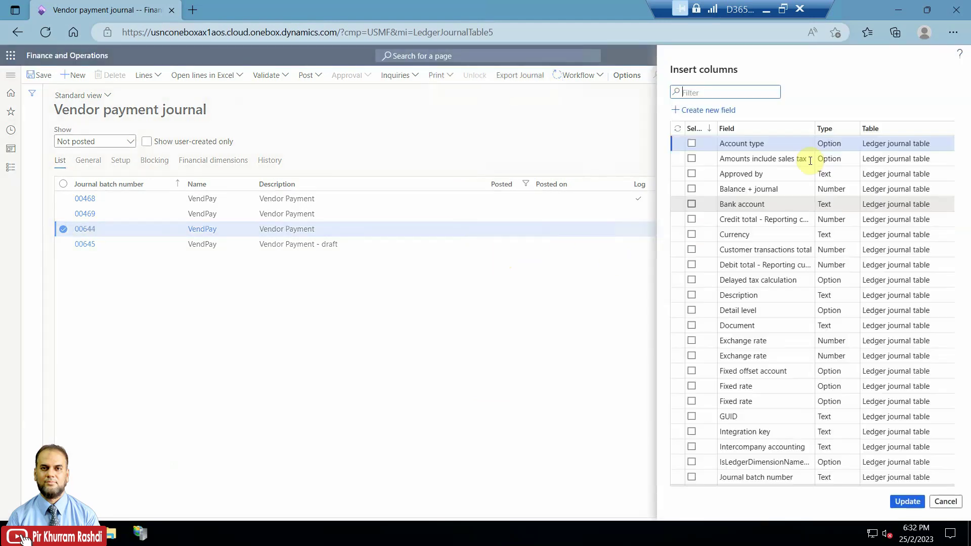
pyautogui.click(806, 130)
pyautogui.write('approv')
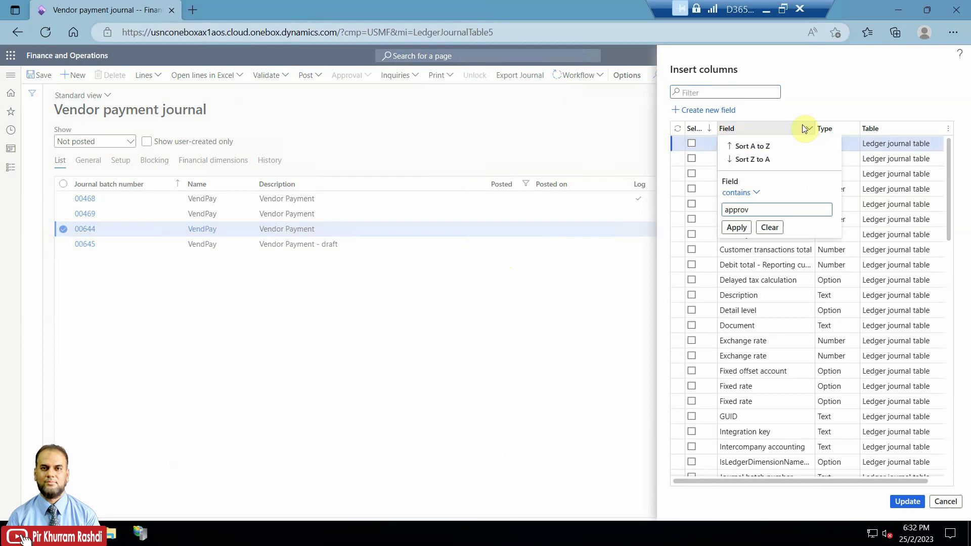
pyautogui.press('Return')
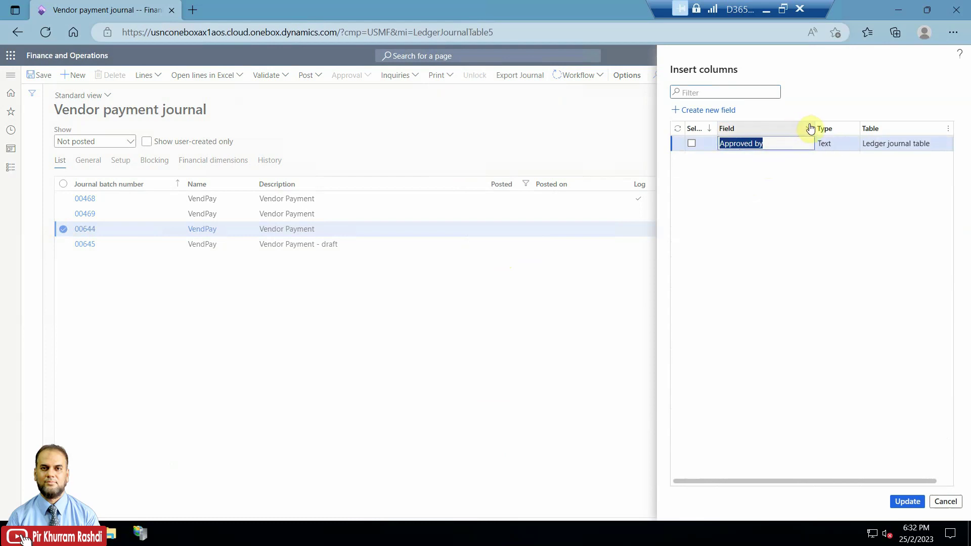
pyautogui.click(809, 129)
pyautogui.write('w')
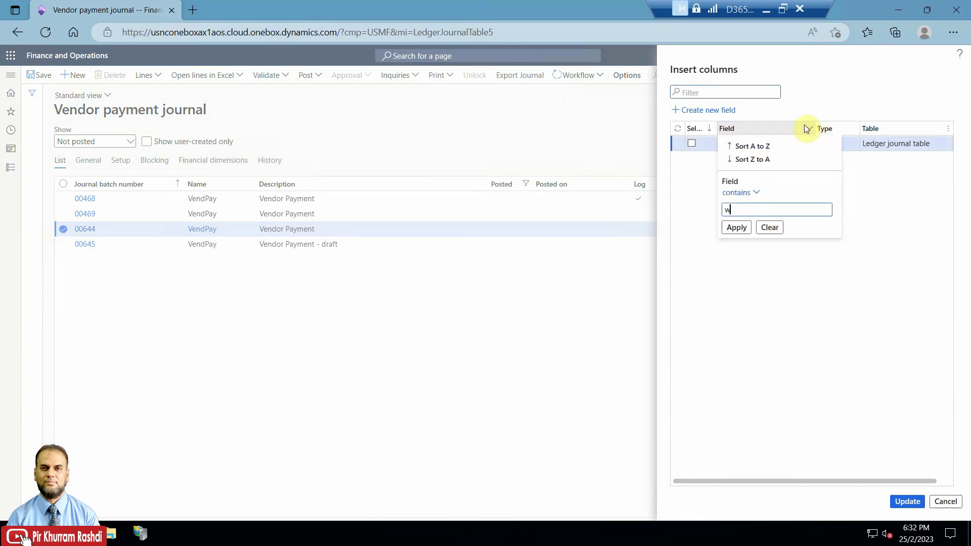
pyautogui.write('orkflow')
pyautogui.press('Return')
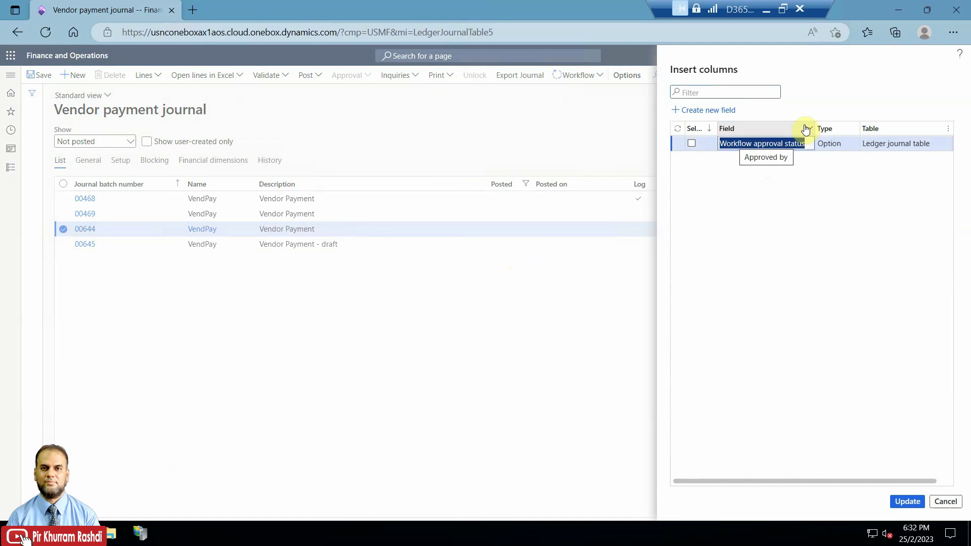
pyautogui.click(691, 144)
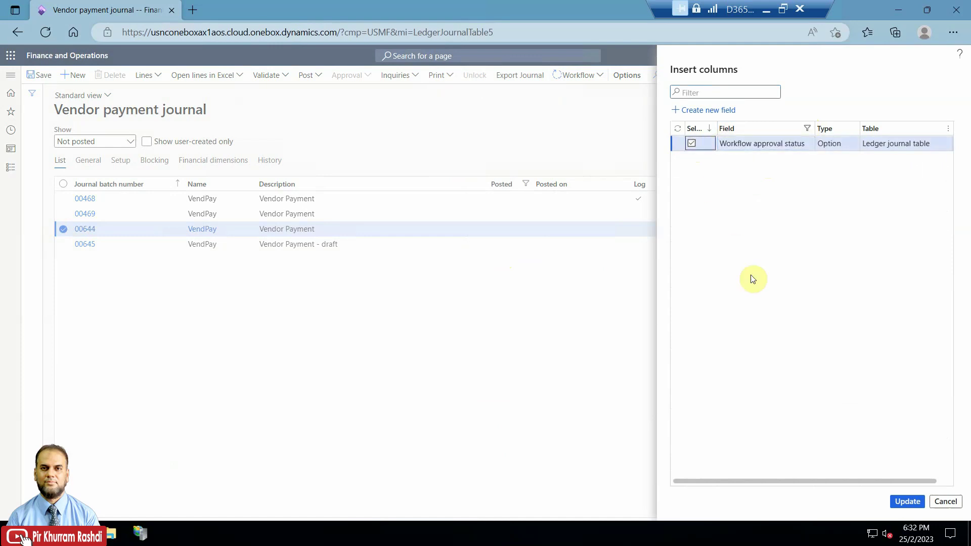
pyautogui.click(908, 502)
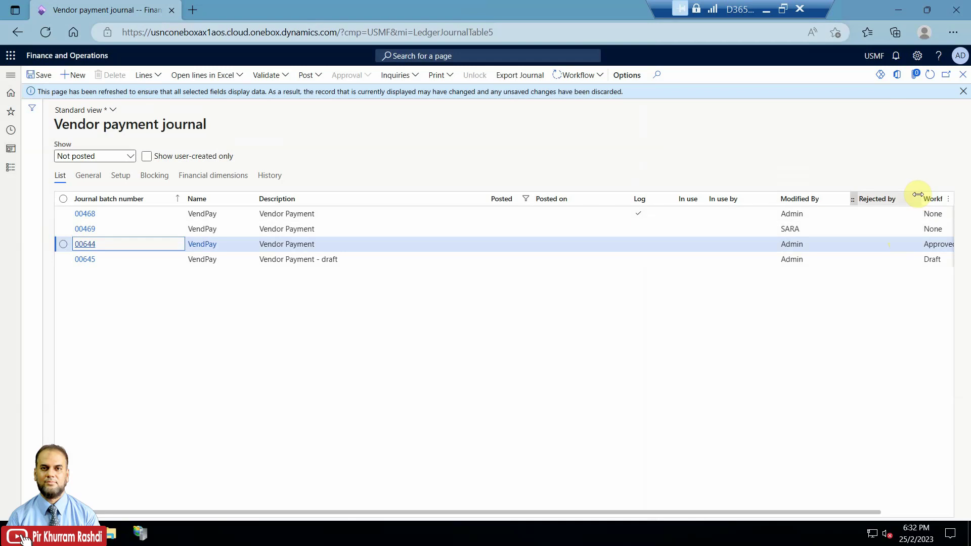
pyautogui.moveTo(921, 198); pyautogui.dragTo(528, 200)
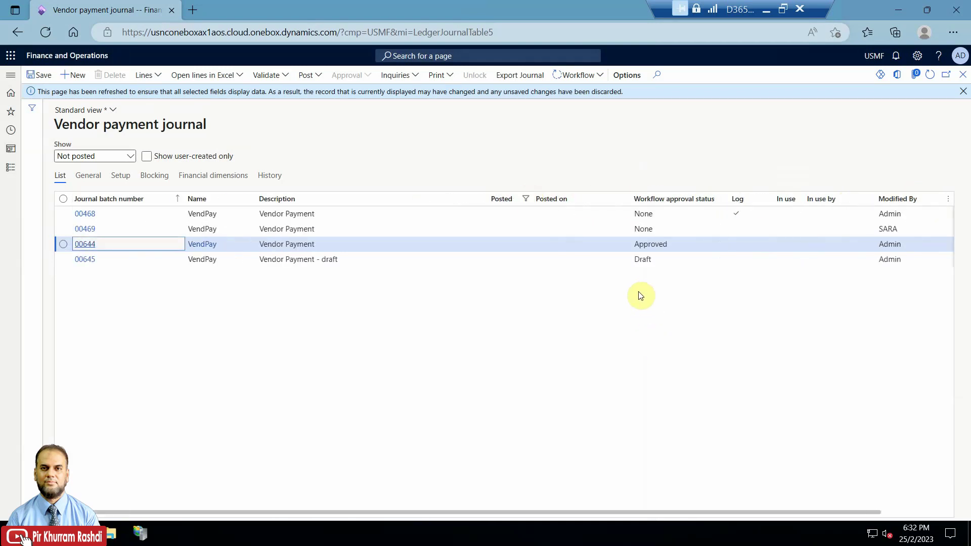
# - Compare the workflow approval status of vendor payment journals 00644 and 00645
pyautogui.click(341, 244)
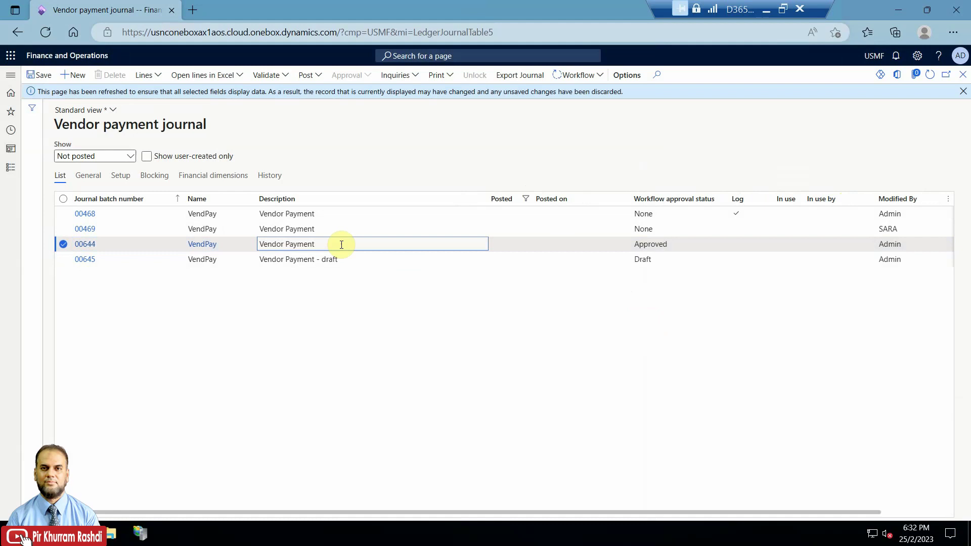
pyautogui.click(464, 261)
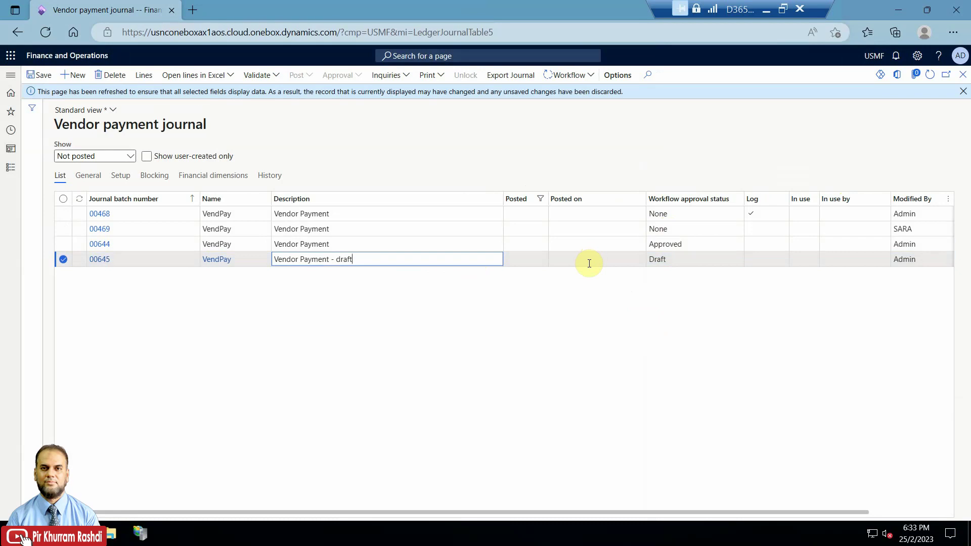
pyautogui.click(562, 245)
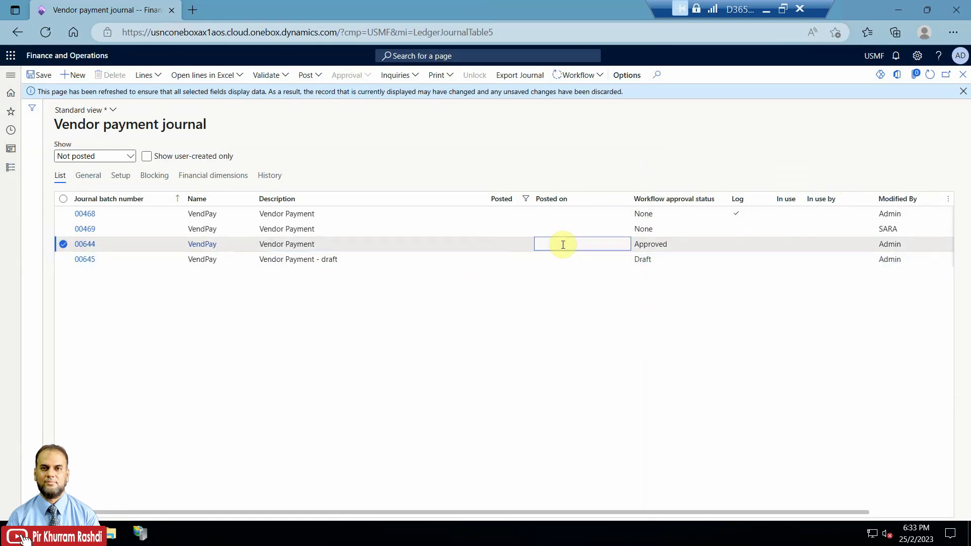
# - Open the attachments of draft journal 00645, check which new attachment types are offered, and return to the list
pyautogui.click(393, 264)
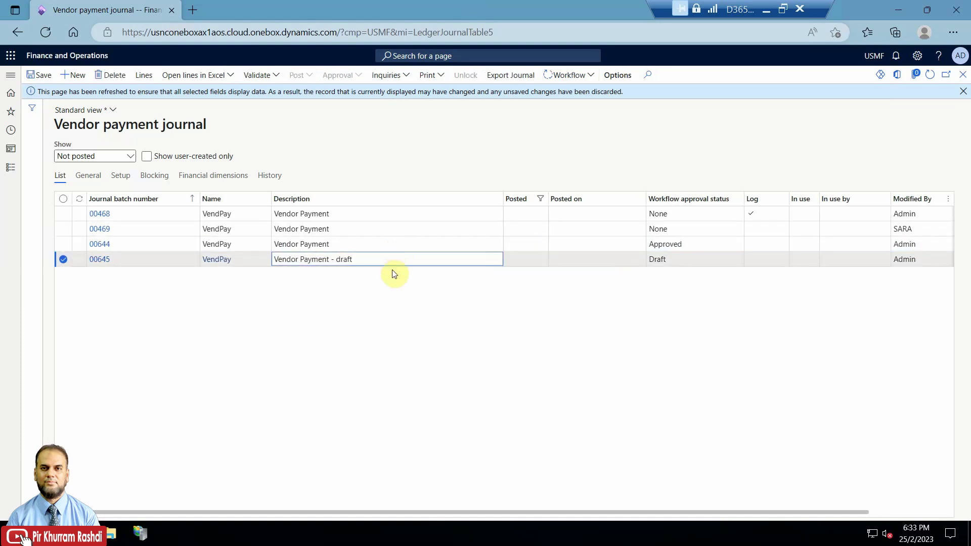
pyautogui.click(915, 75)
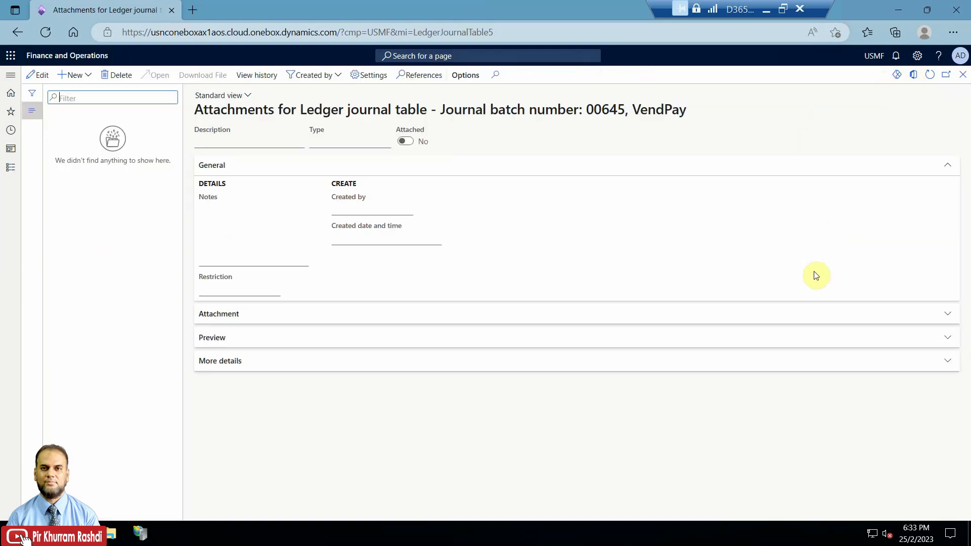
pyautogui.click(88, 75)
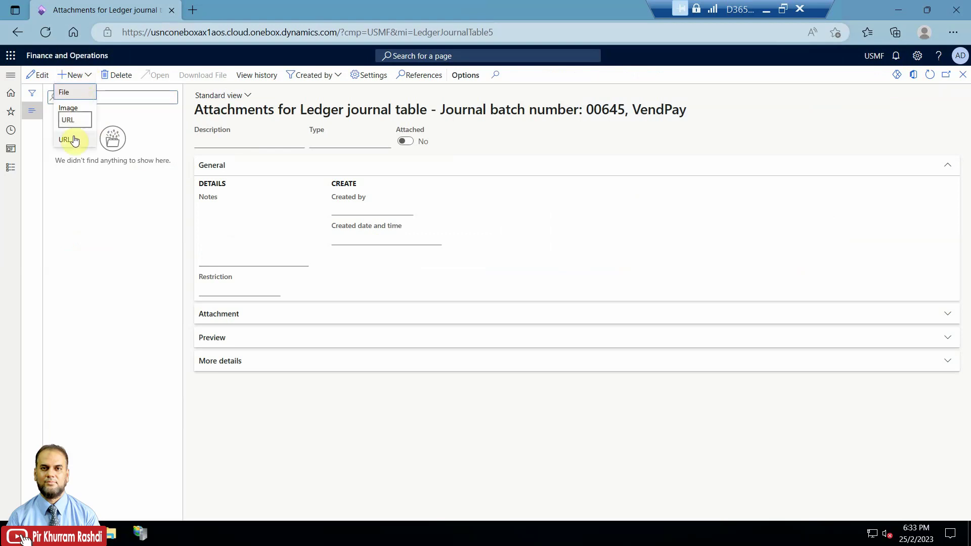
pyautogui.click(952, 116)
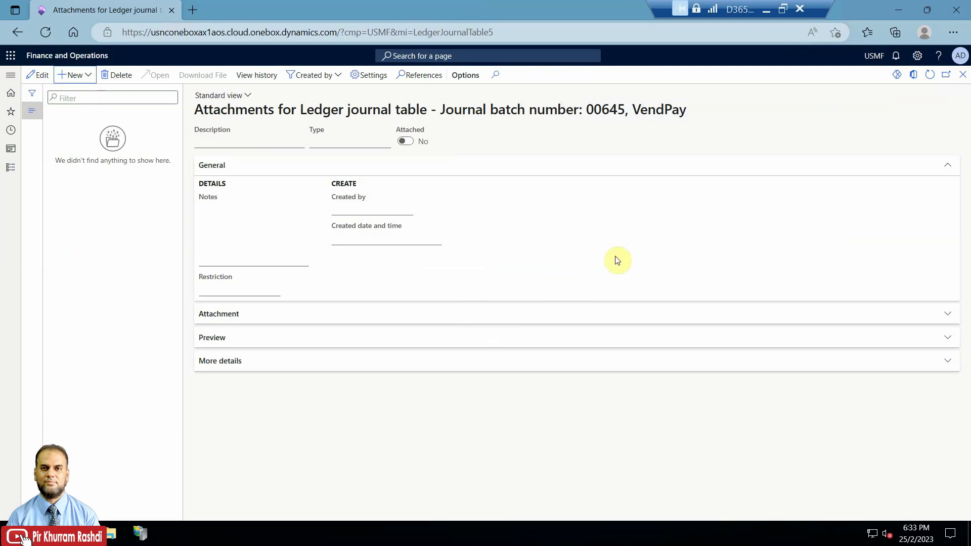
pyautogui.click(962, 74)
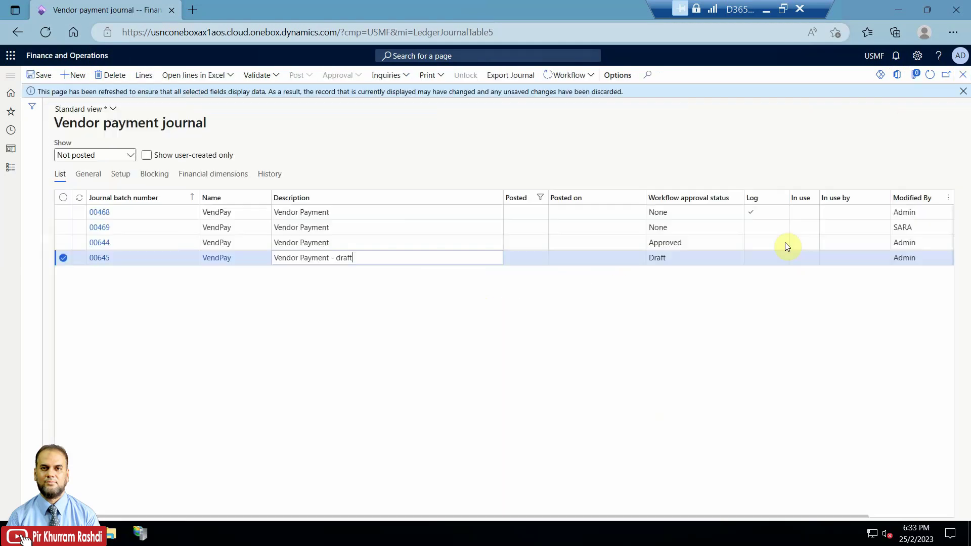
# - Open the attachments of journal 00644, check whether a new one can be added, and return to the list
pyautogui.click(412, 244)
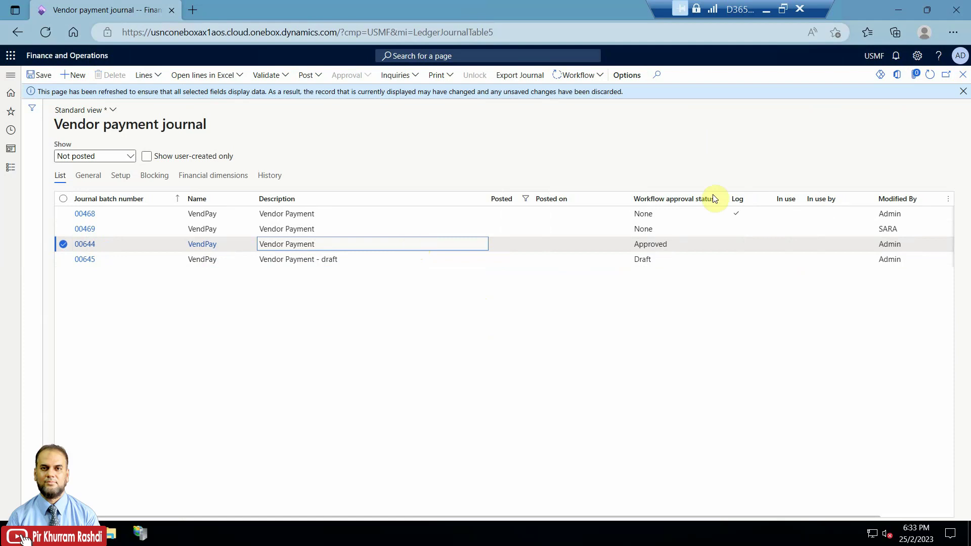
pyautogui.click(915, 74)
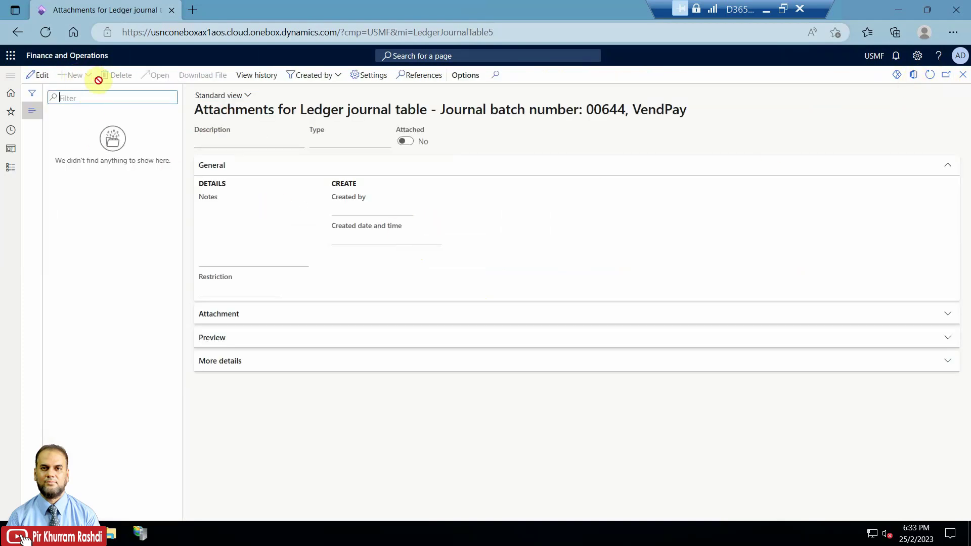
pyautogui.click(962, 75)
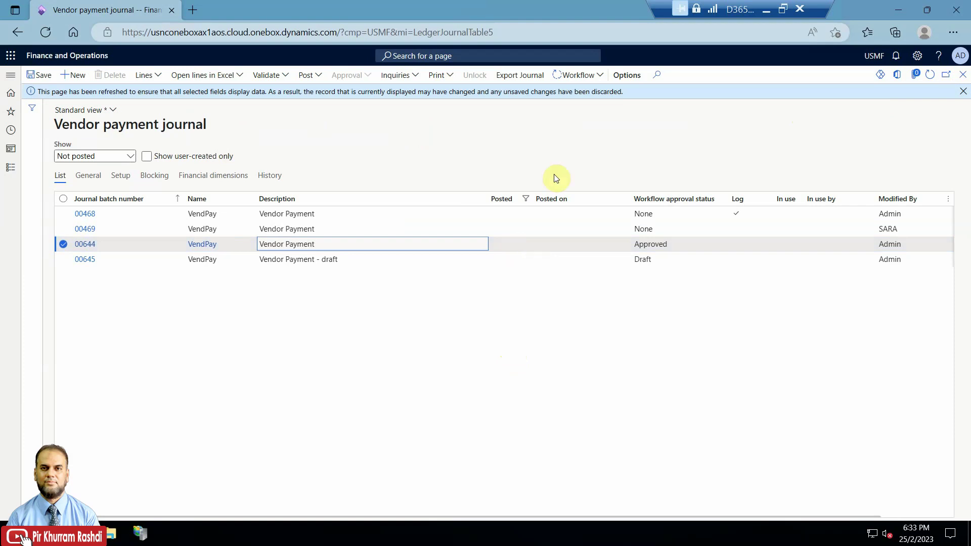
# - Check the Lines options for journal 00644 and dismiss the page refresh notice
pyautogui.click(161, 77)
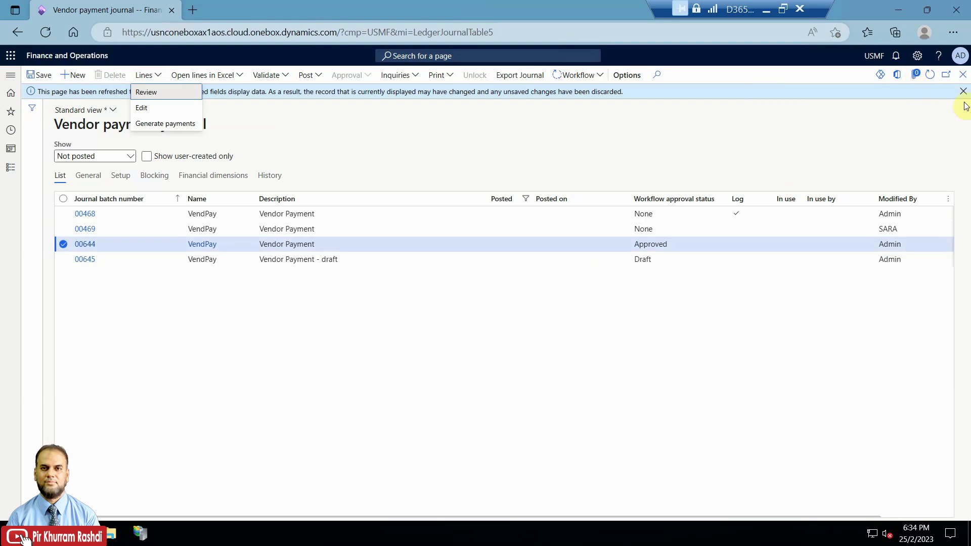
pyautogui.press('Escape')
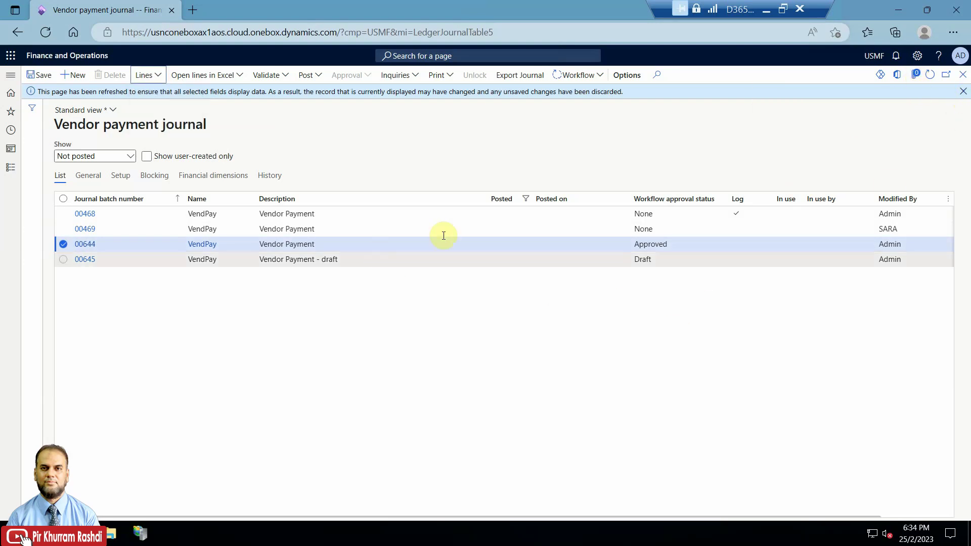
pyautogui.click(963, 92)
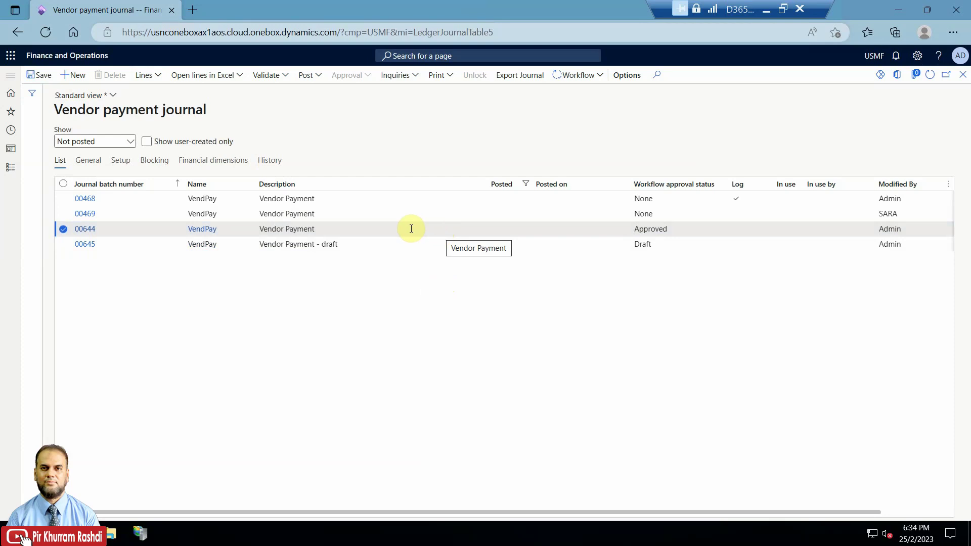
# - Look up the journal page's form information and highlight the name LedgerJournalTable in the page address
pyautogui.rightClick(460, 229)
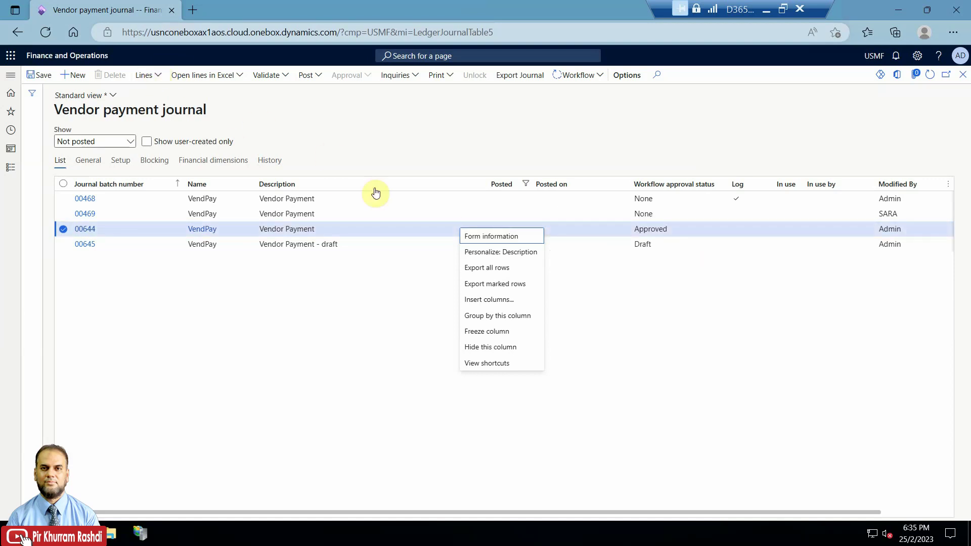
pyautogui.moveTo(520, 237)
pyautogui.click(412, 33)
pyautogui.click(412, 34)
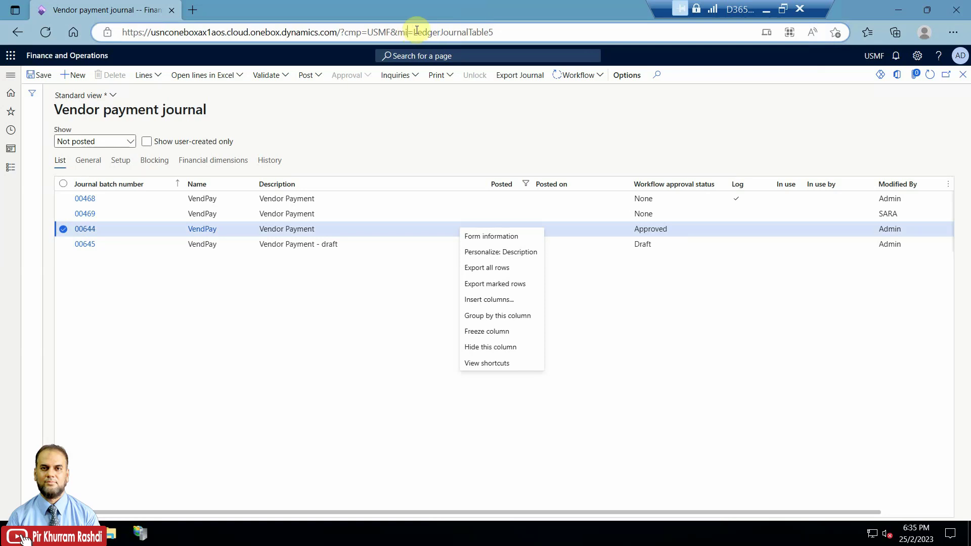
pyautogui.doubleClick(401, 33)
pyautogui.moveTo(414, 33); pyautogui.dragTo(489, 31)
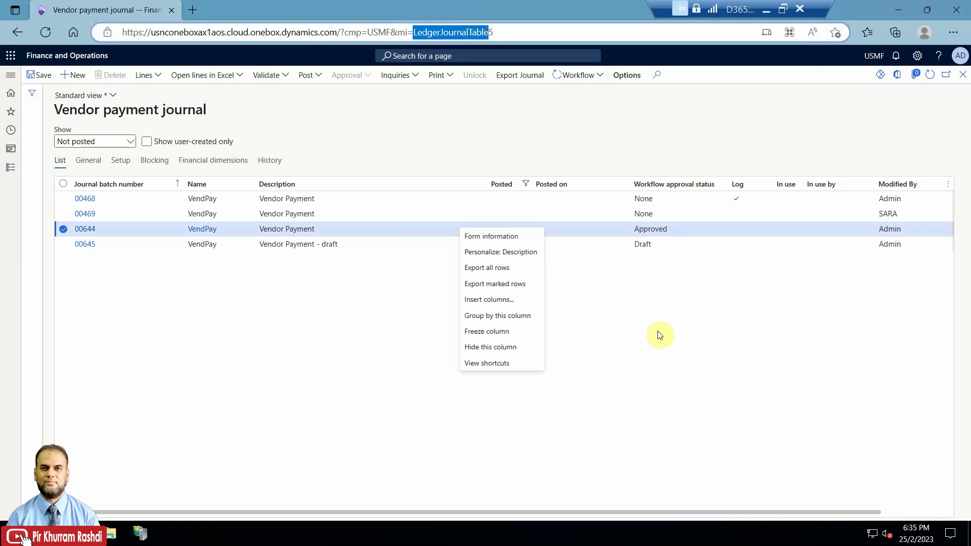
pyautogui.press('Escape')
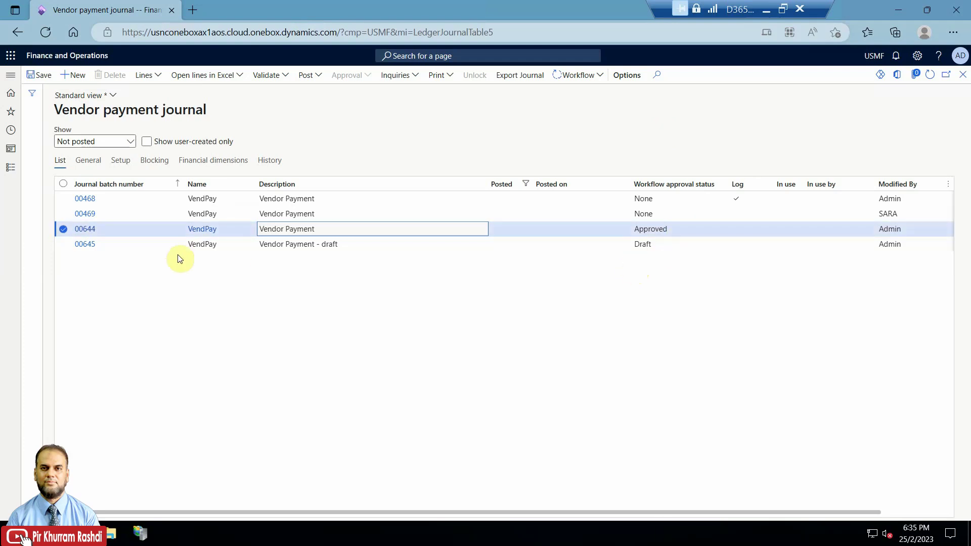
# - Open the Active document tables page under Organization administration's document management
pyautogui.click(18, 217)
pyautogui.scroll(-5, 37, 321)
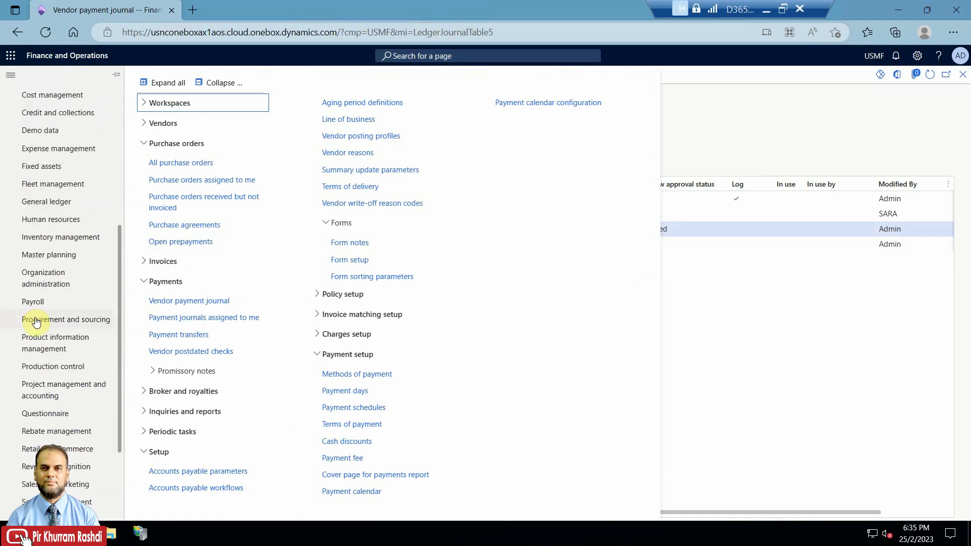
pyautogui.click(72, 292)
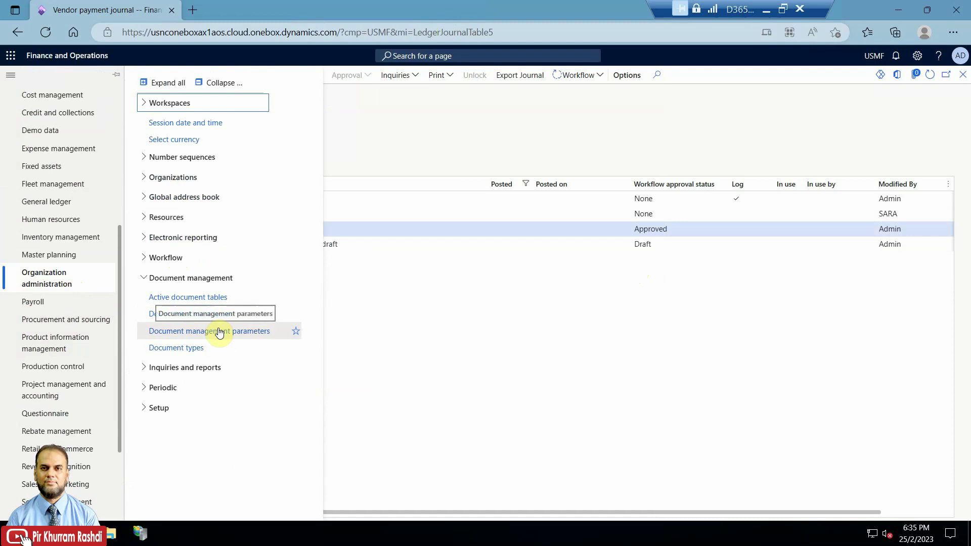
pyautogui.click(211, 298)
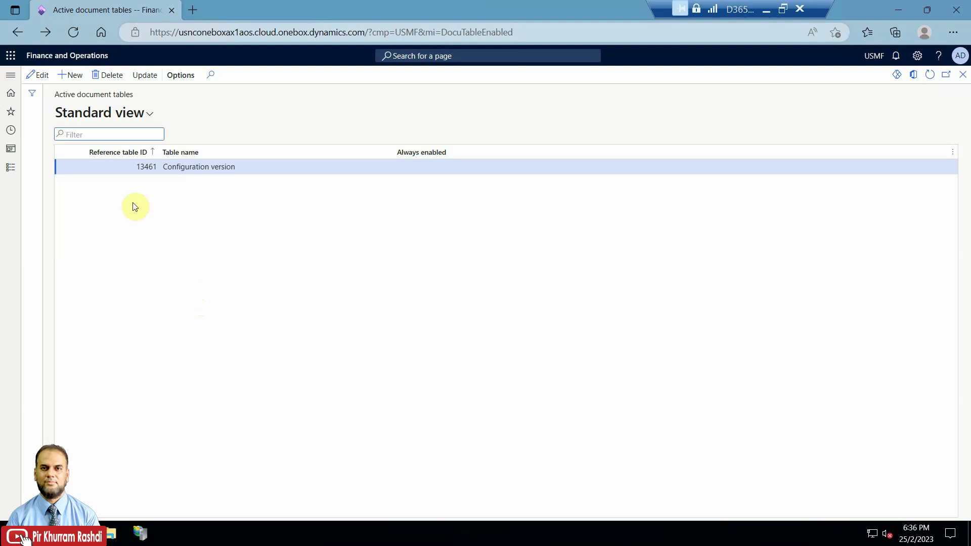
# - Add the LedgerJournalTable table to the active document tables, mark it as always enabled, and save the record
pyautogui.click(71, 75)
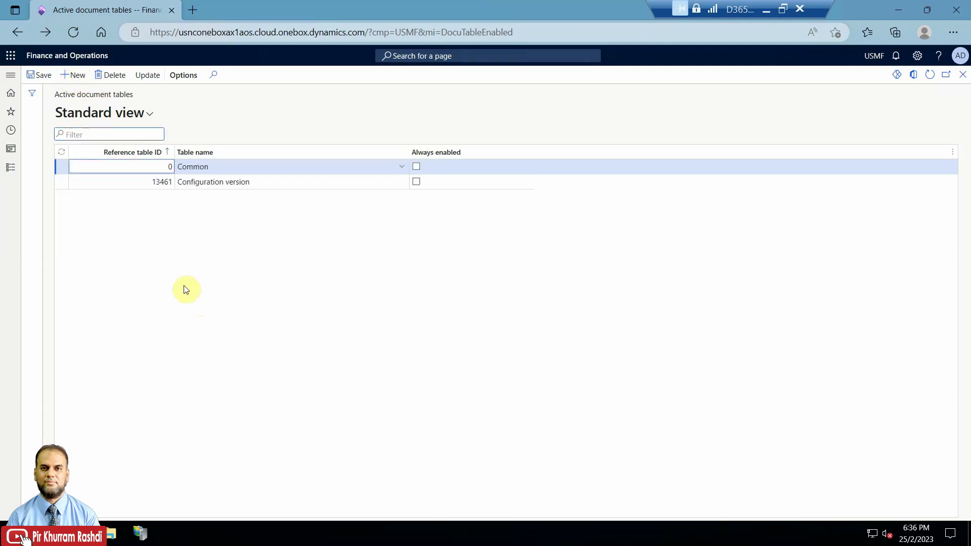
pyautogui.click(403, 167)
pyautogui.click(402, 167)
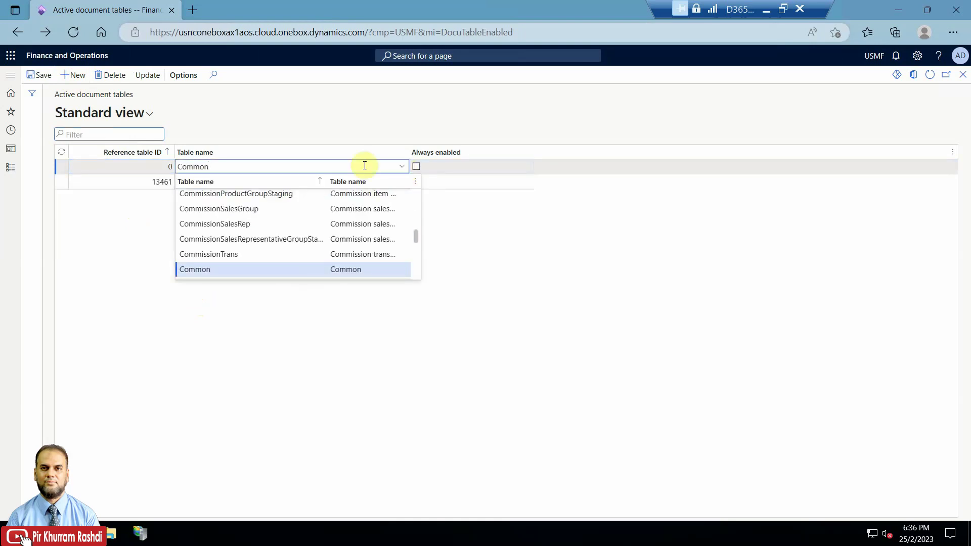
pyautogui.click(322, 182)
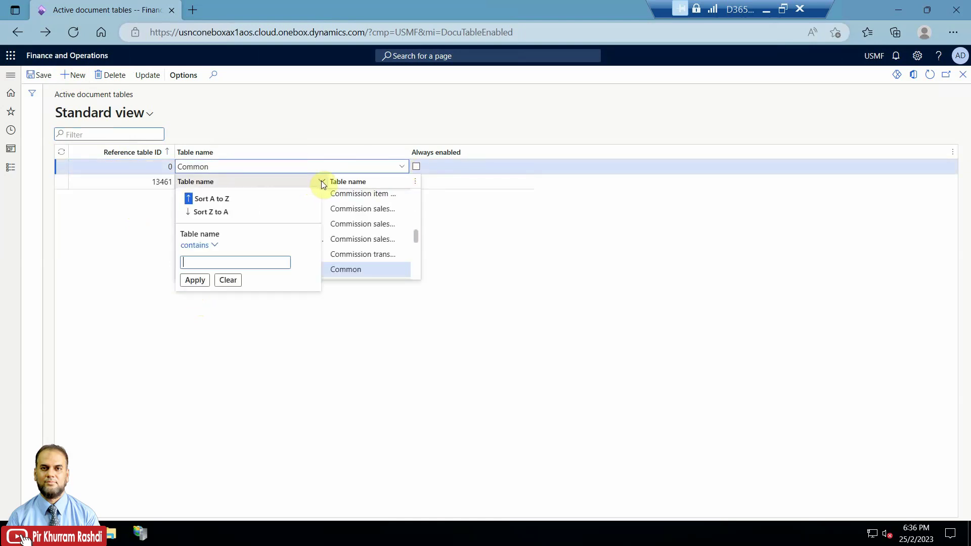
pyautogui.write('ledgerjournaltable')
pyautogui.press('Return')
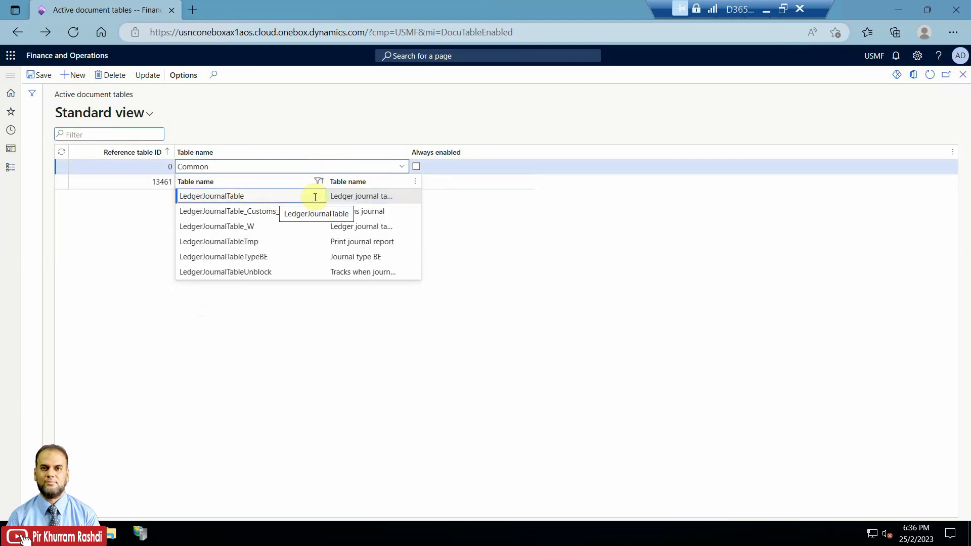
pyautogui.click(315, 197)
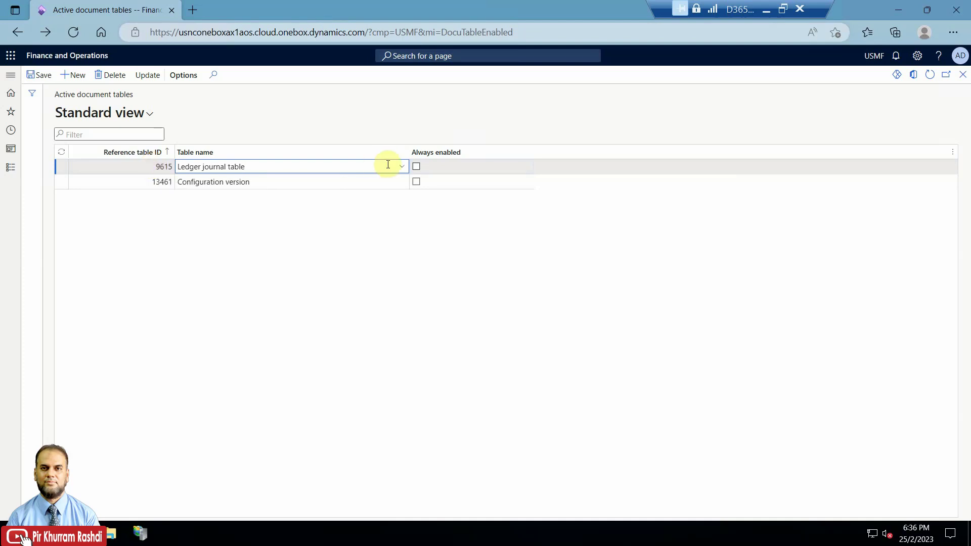
pyautogui.click(416, 167)
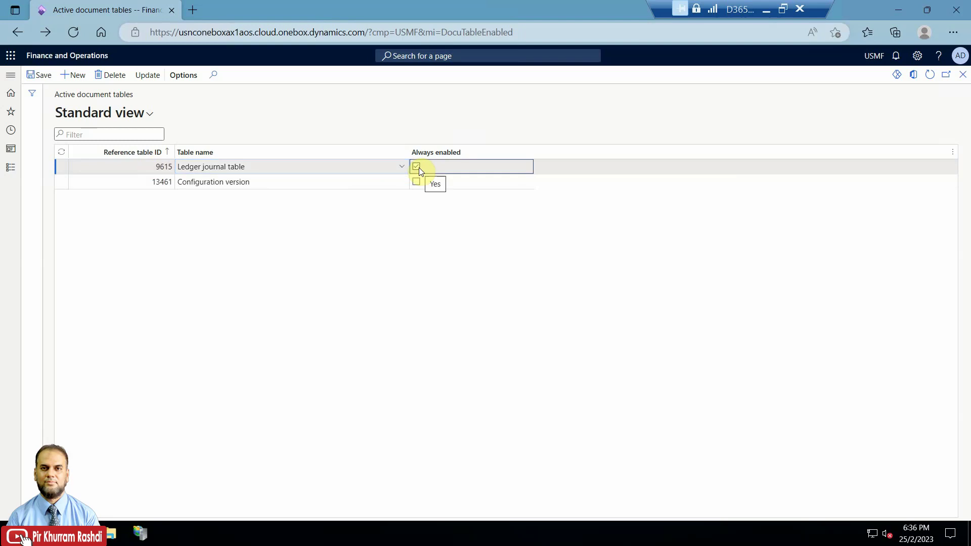
pyautogui.click(45, 77)
# - Open the Vendor payment journal list from Accounts payable
pyautogui.click(10, 171)
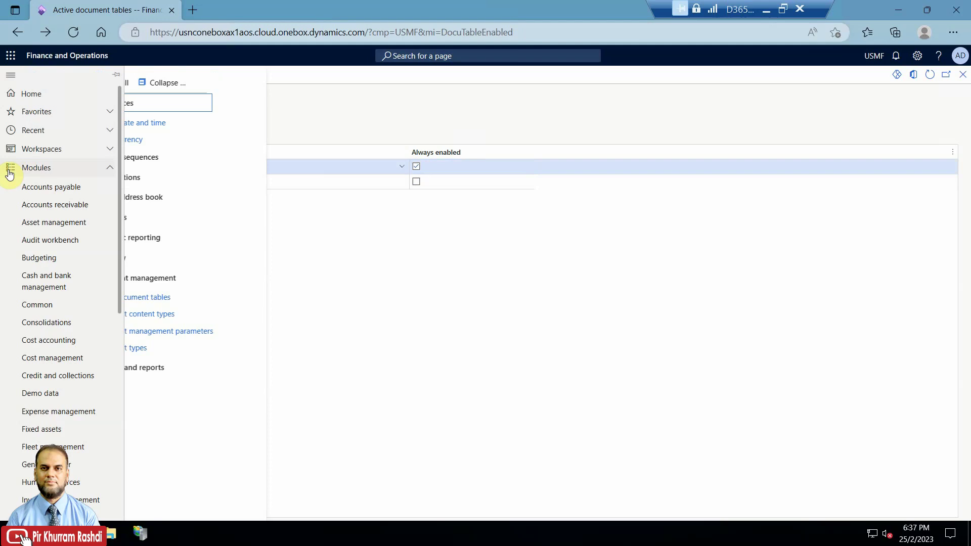
pyautogui.click(30, 187)
pyautogui.click(170, 301)
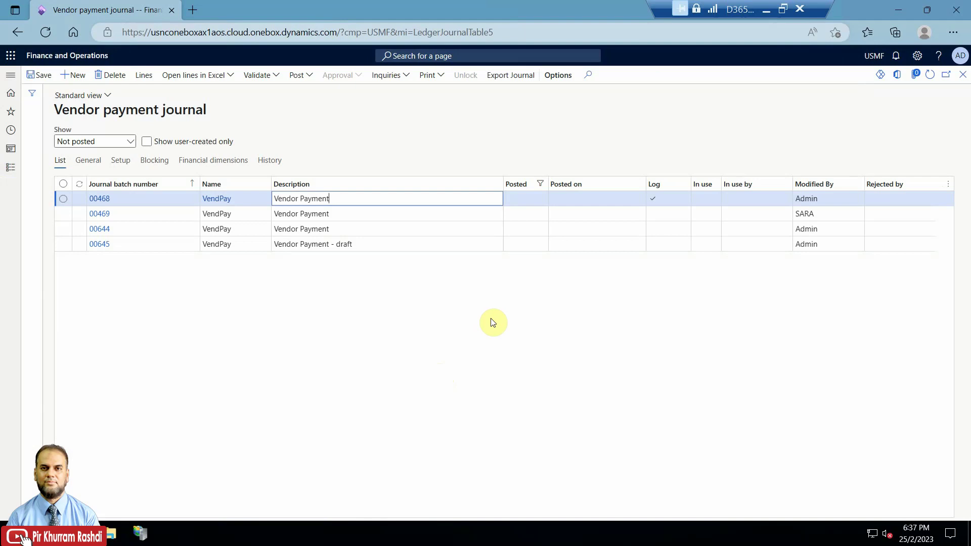
# - Insert the Workflow approval status column into the journal list and dismiss the page refresh notice
pyautogui.rightClick(659, 184)
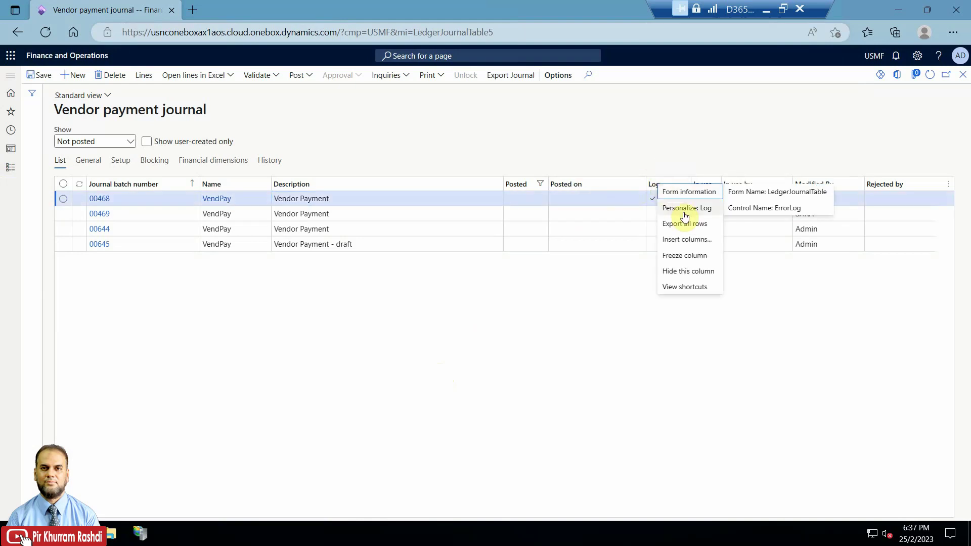
pyautogui.click(686, 240)
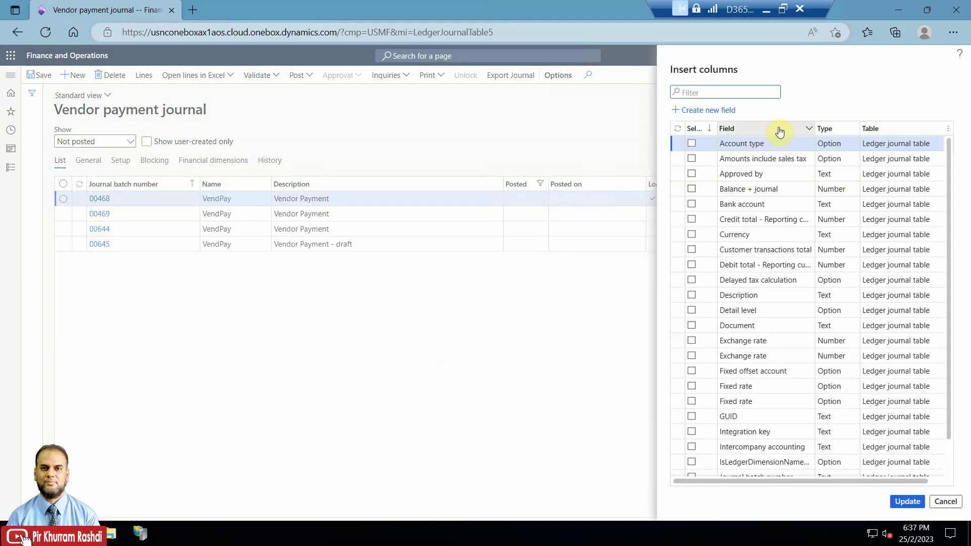
pyautogui.click(806, 129)
pyautogui.write('wo')
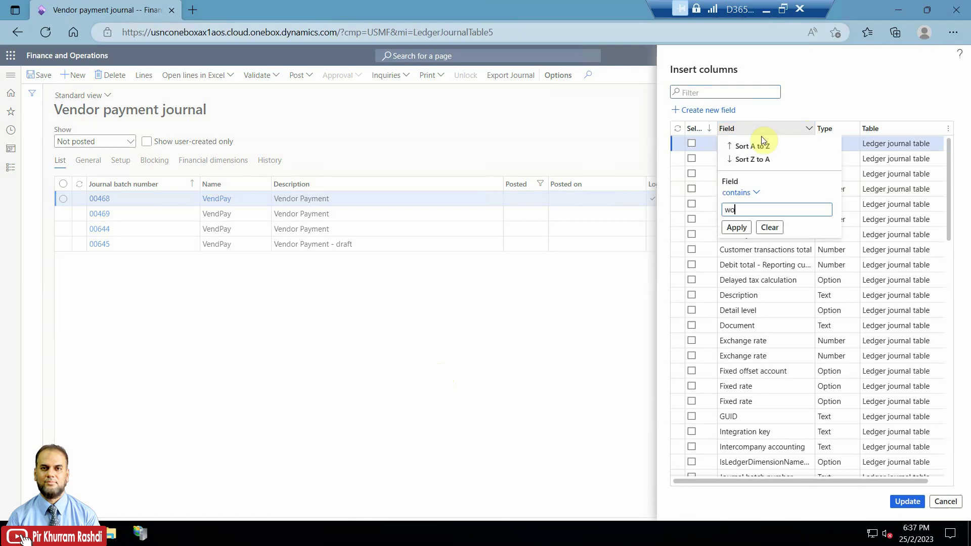
pyautogui.write('rkflow')
pyautogui.press('Return')
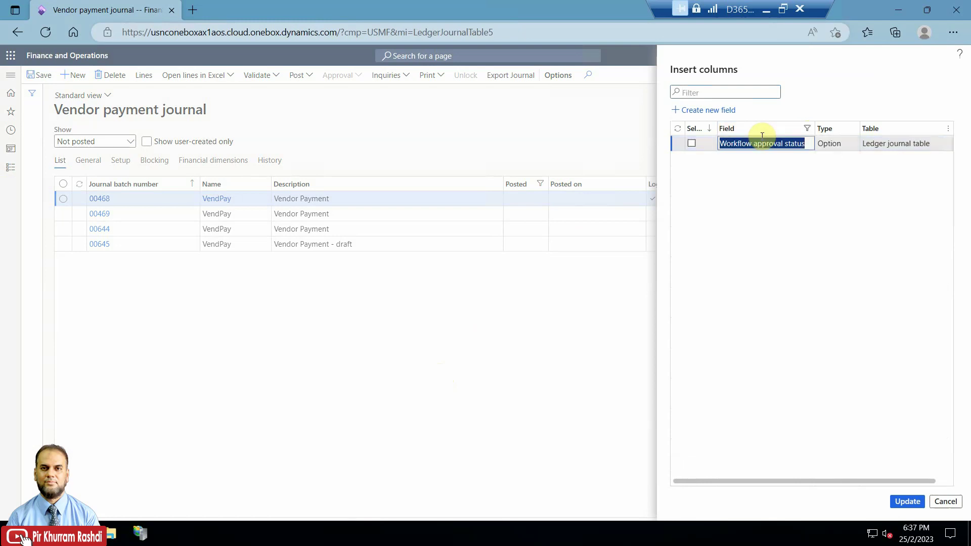
pyautogui.click(688, 145)
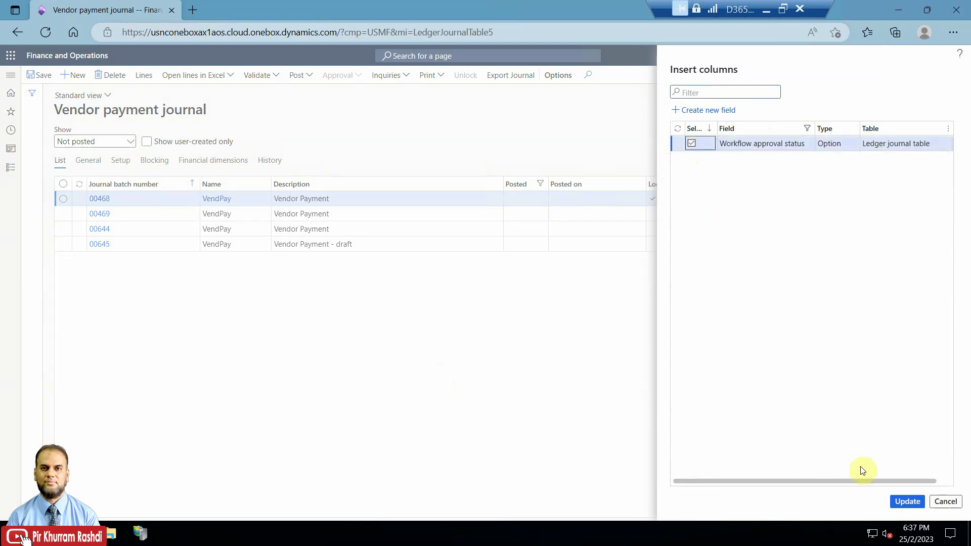
pyautogui.click(900, 501)
pyautogui.moveTo(936, 197); pyautogui.dragTo(554, 201)
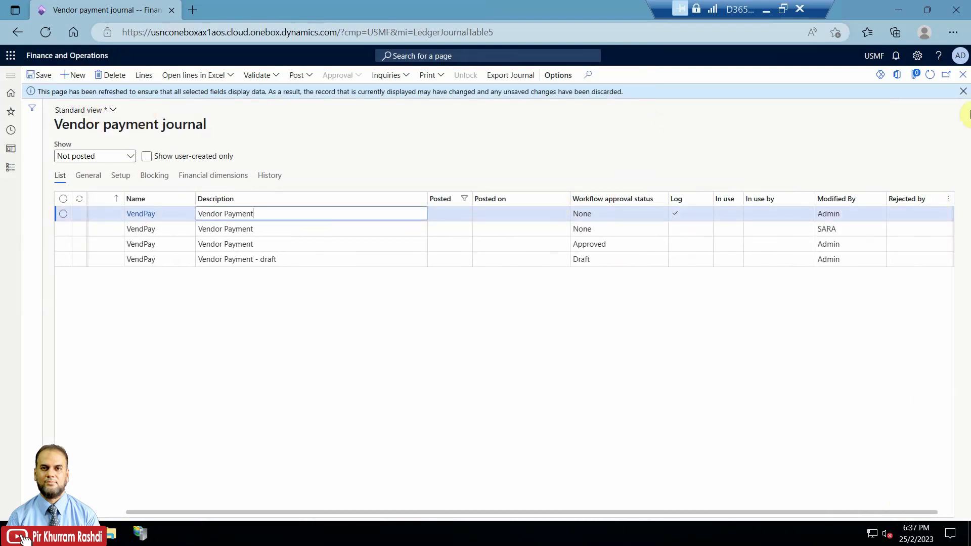
pyautogui.click(963, 91)
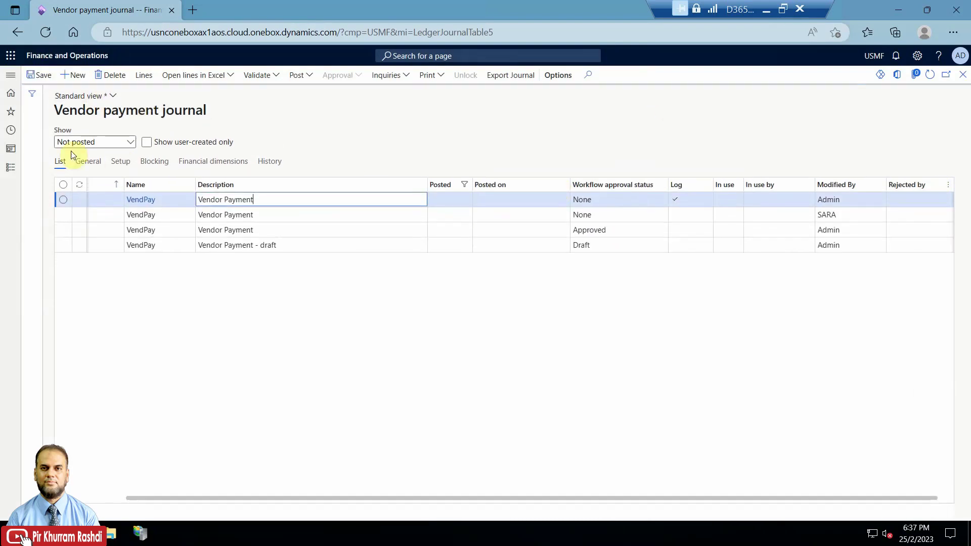
# - Save the customized journal list layout as a new view named My view
pyautogui.click(111, 96)
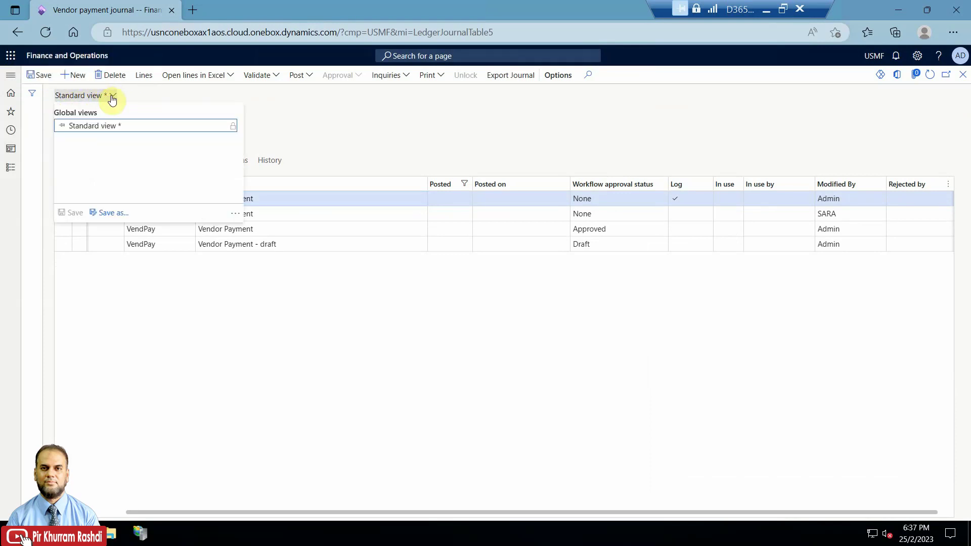
pyautogui.click(102, 126)
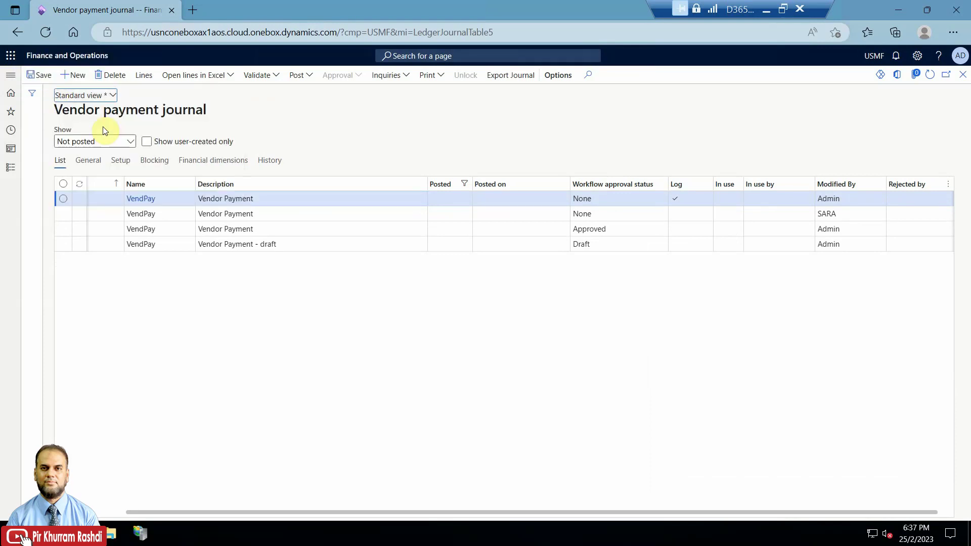
pyautogui.click(111, 96)
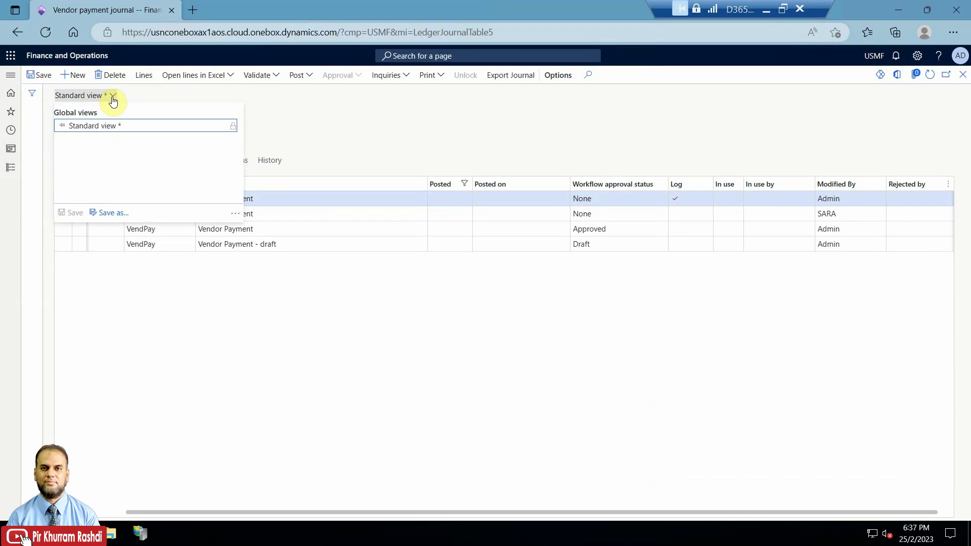
pyautogui.click(121, 213)
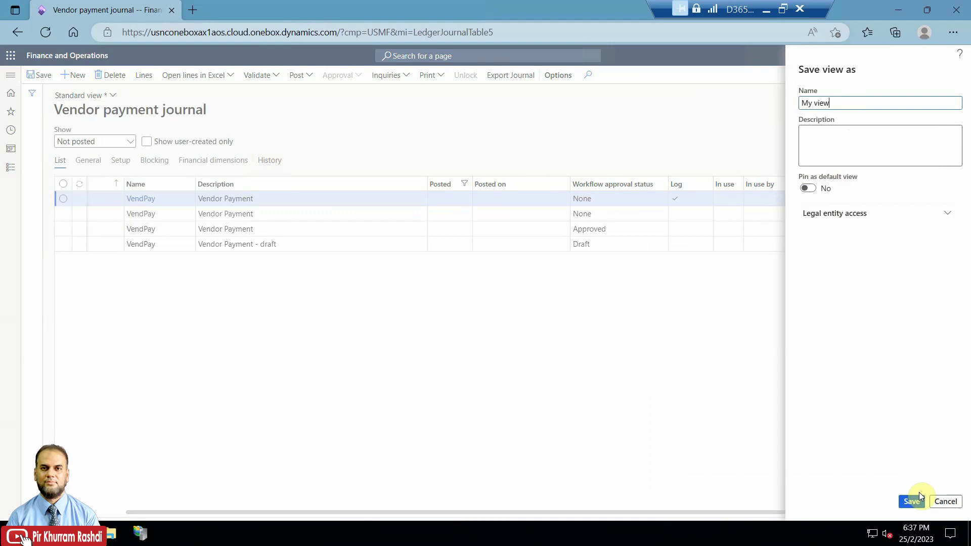
pyautogui.click(912, 507)
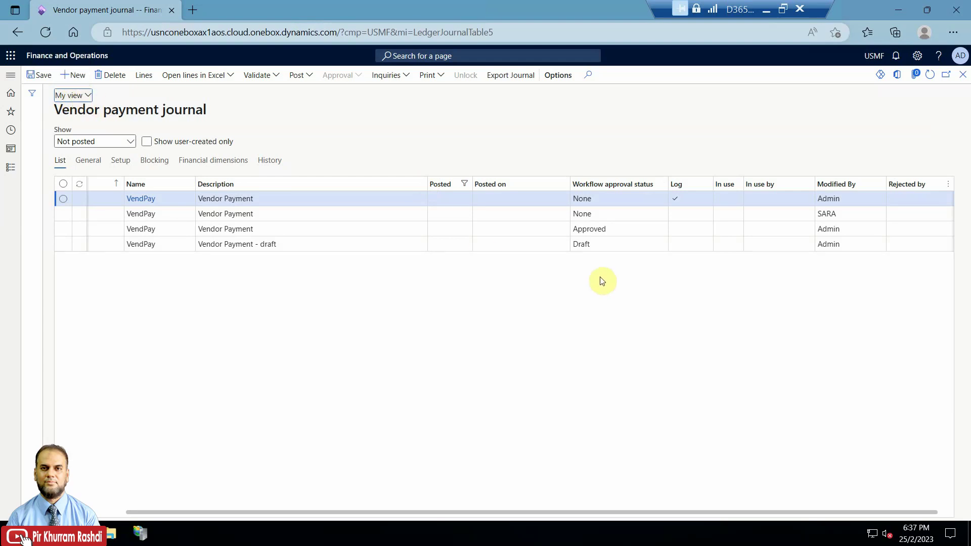
# - Open the attachments of the approved journal 00644 and upload Book1.xlsx as a new File attachment
pyautogui.click(616, 231)
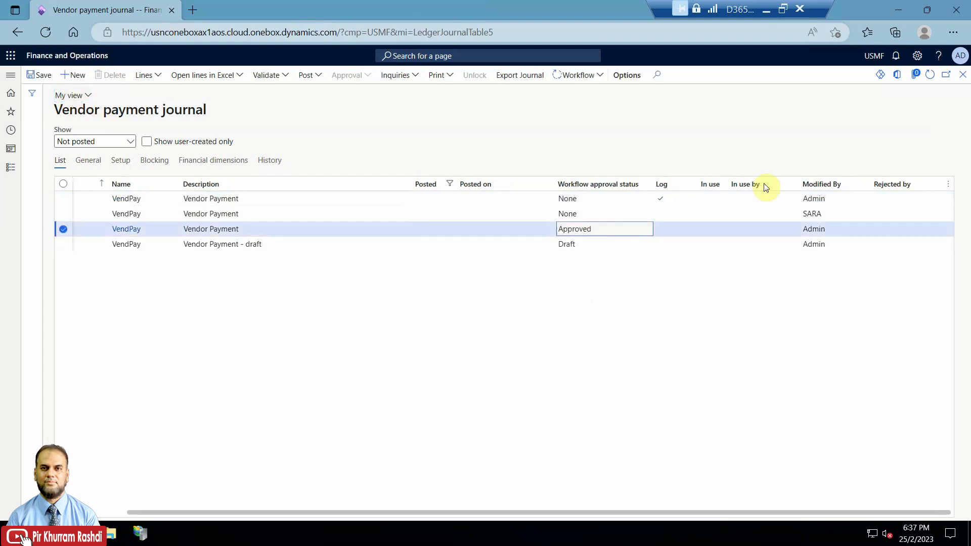
pyautogui.click(913, 77)
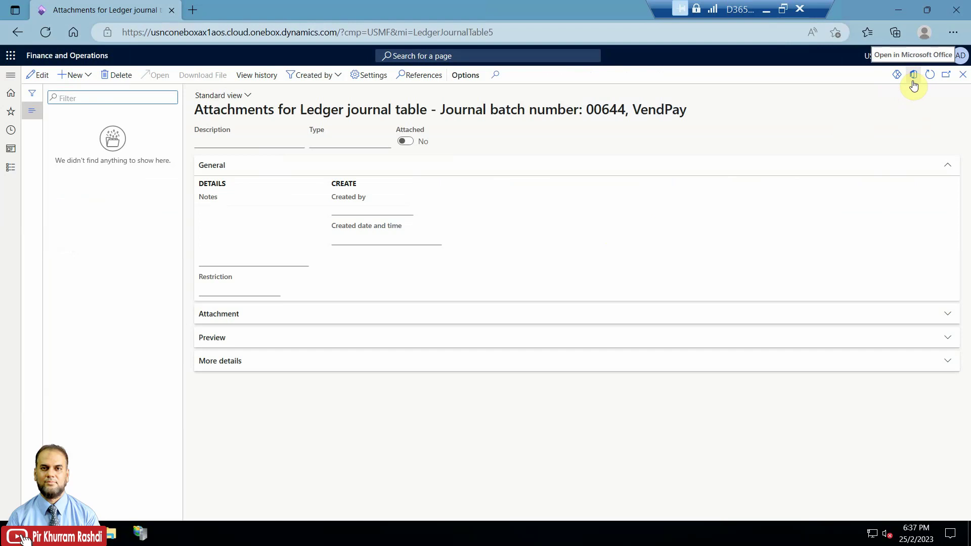
pyautogui.click(88, 80)
pyautogui.click(73, 97)
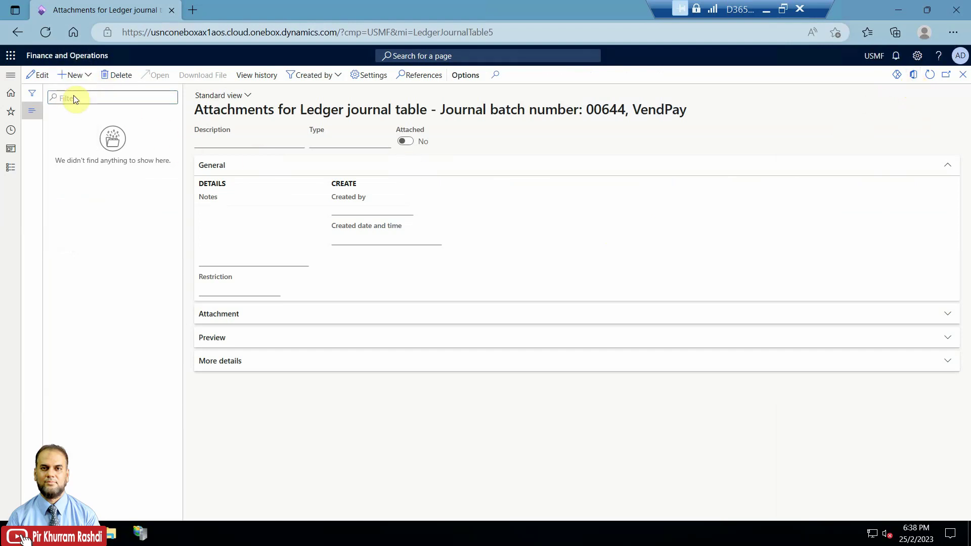
pyautogui.click(815, 109)
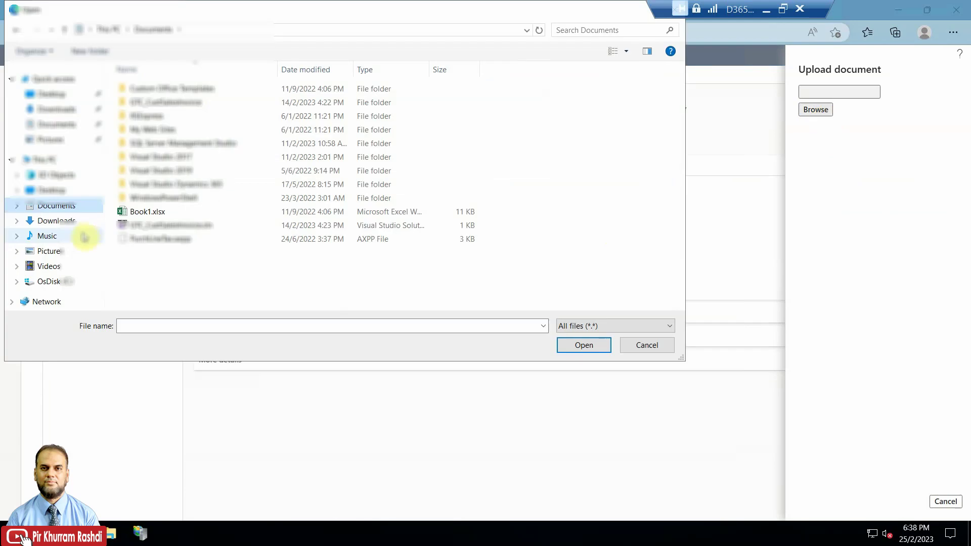
pyautogui.click(145, 215)
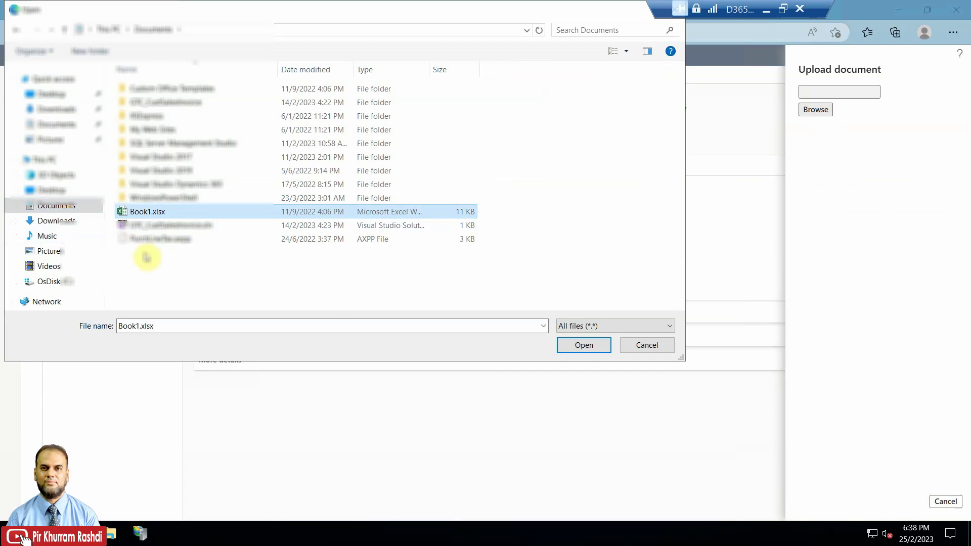
pyautogui.click(569, 346)
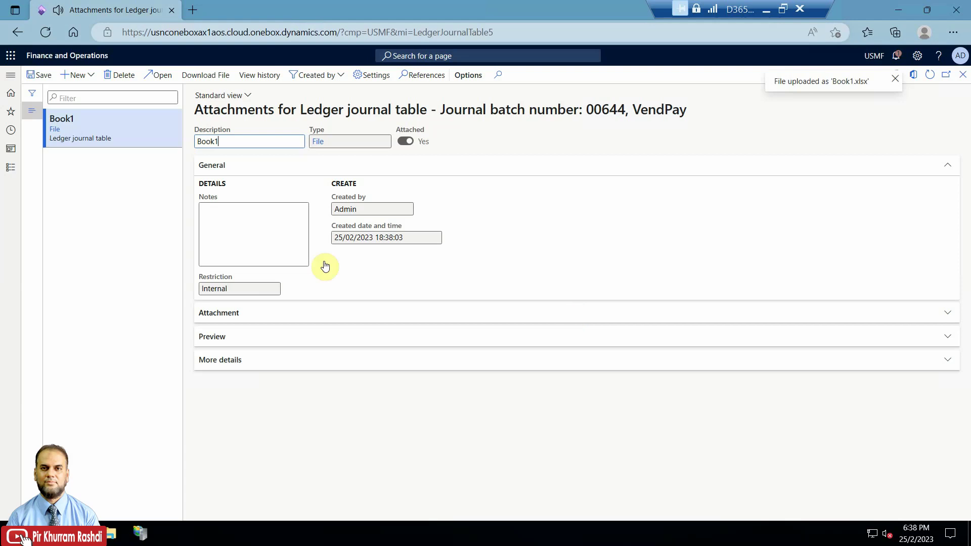
# - Change the attachment's description to Deposit Slip, save it, and return to the journal list
pyautogui.moveTo(232, 141); pyautogui.dragTo(201, 141)
pyautogui.press('BackSpace')
pyautogui.press('BackSpace')
pyautogui.write('Deps')
pyautogui.press('BackSpace')
pyautogui.write('osit Slip')
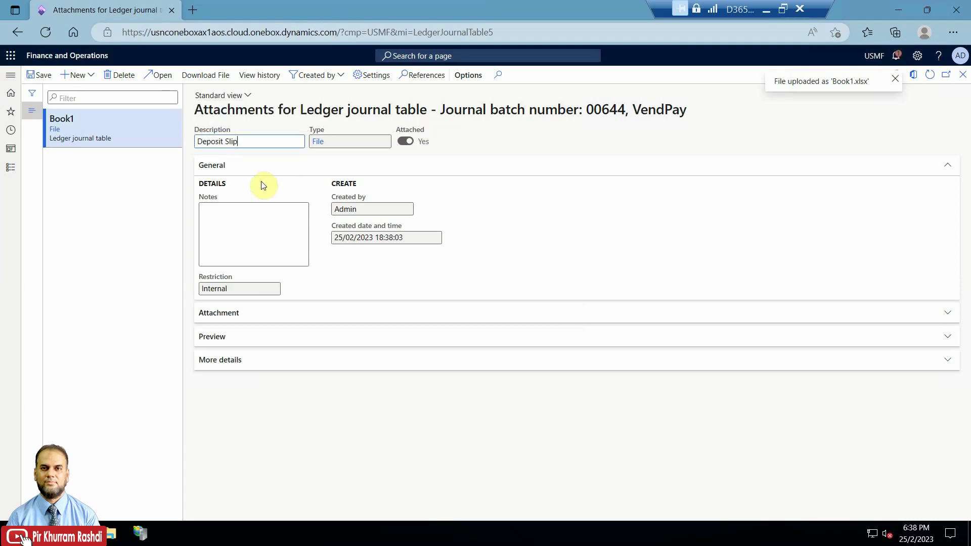
pyautogui.click(35, 77)
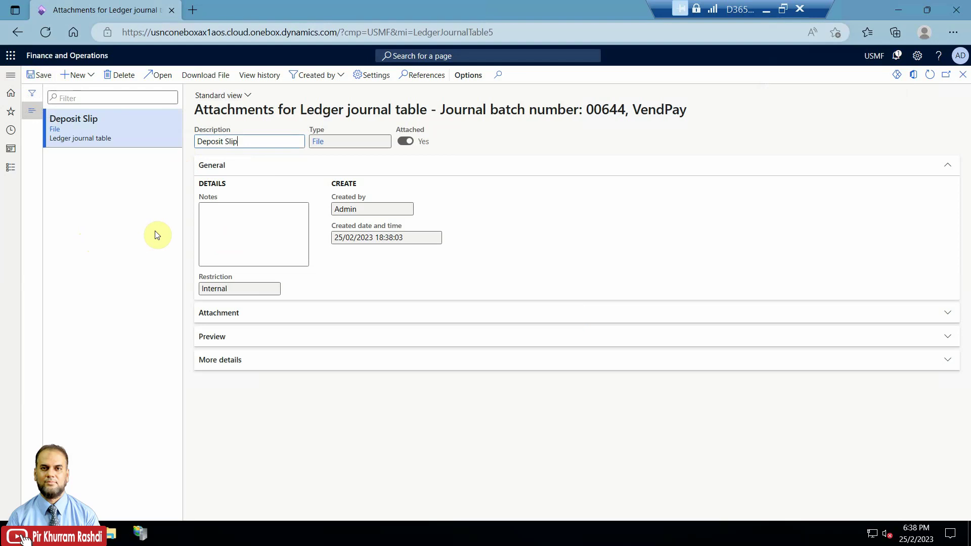
pyautogui.click(962, 75)
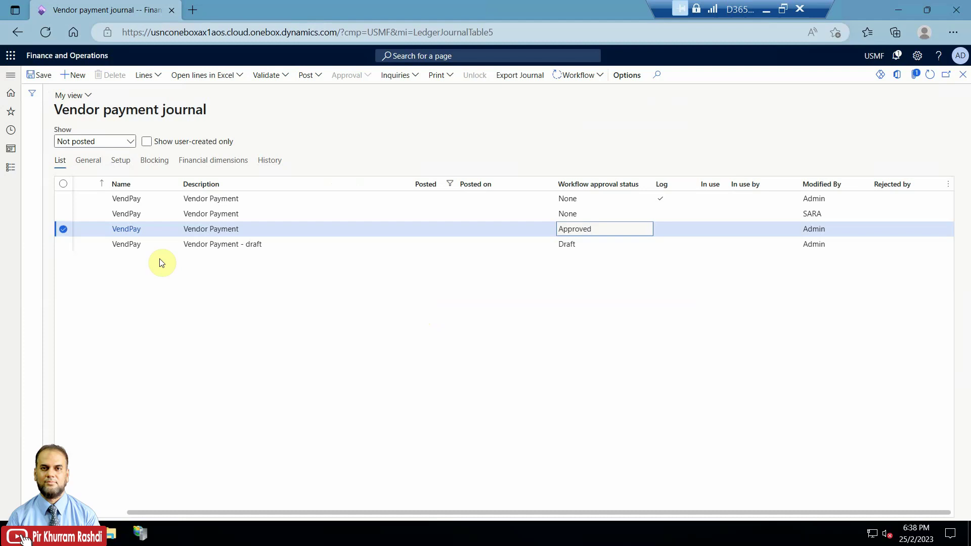
# - Open the Invoice journal list from the Accounts payable invoices
pyautogui.click(11, 167)
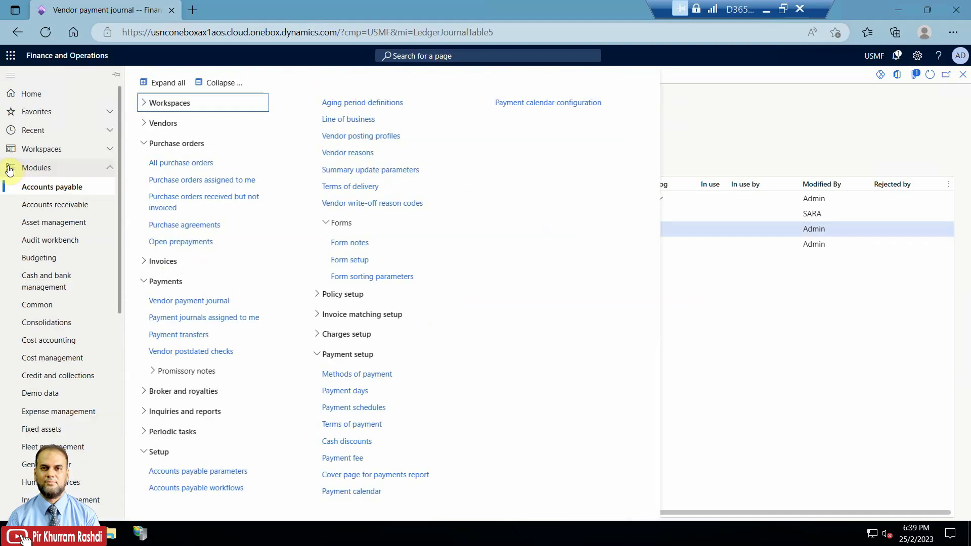
pyautogui.click(145, 262)
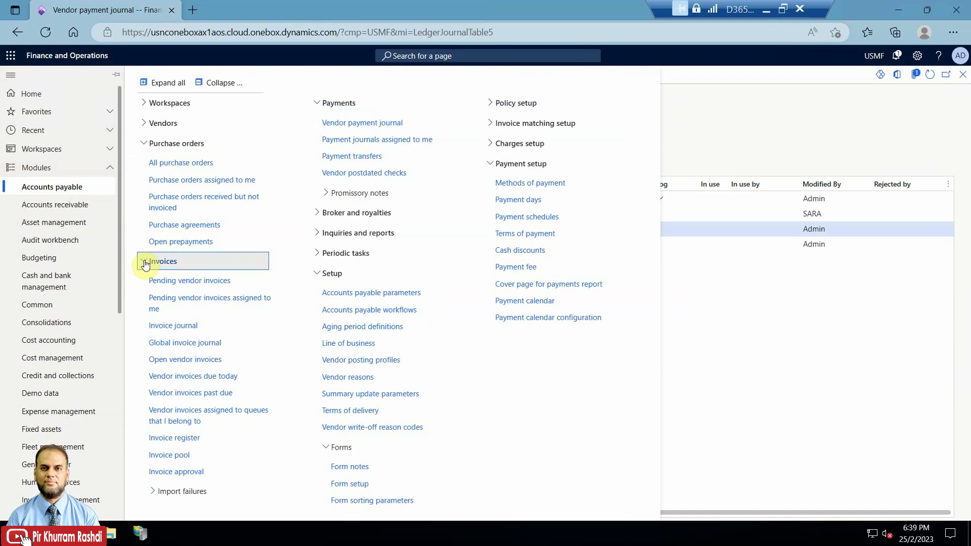
pyautogui.click(182, 335)
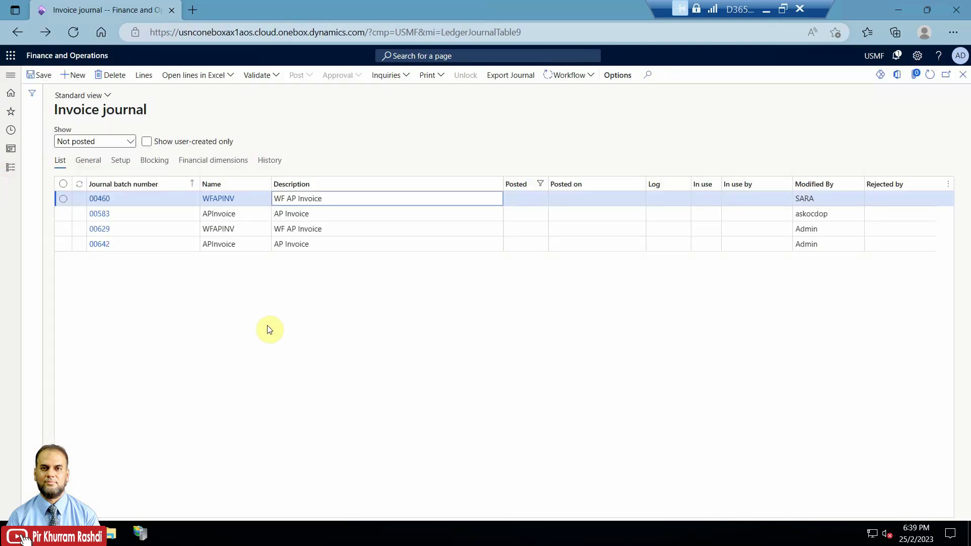